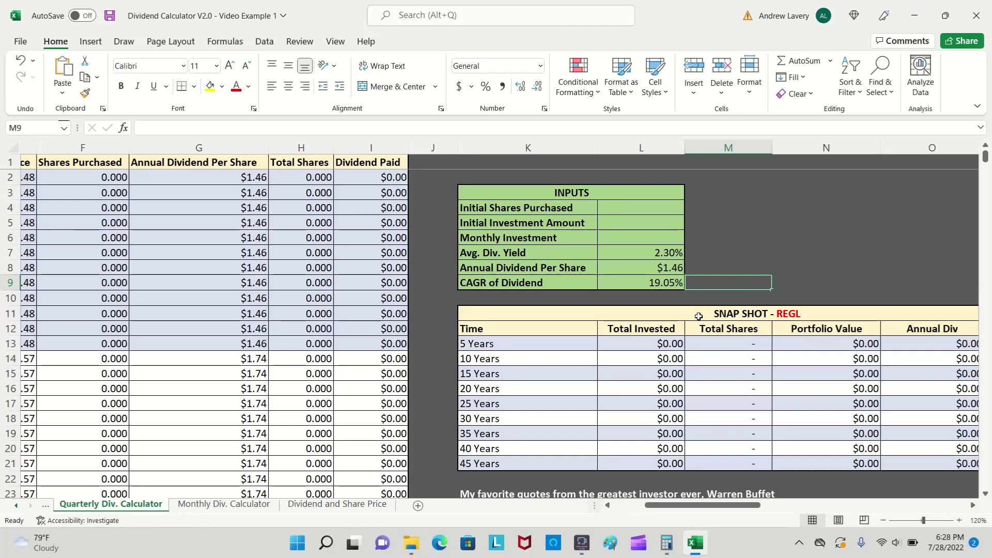
Step: Enter a $50 monthly investment in the quarterly calculator's inputs and check the 45-year total invested, annual dividend and yield on cost
{"action": "left_click_drag", "start_coordinate": [666, 506], "coordinate": [614, 510]}
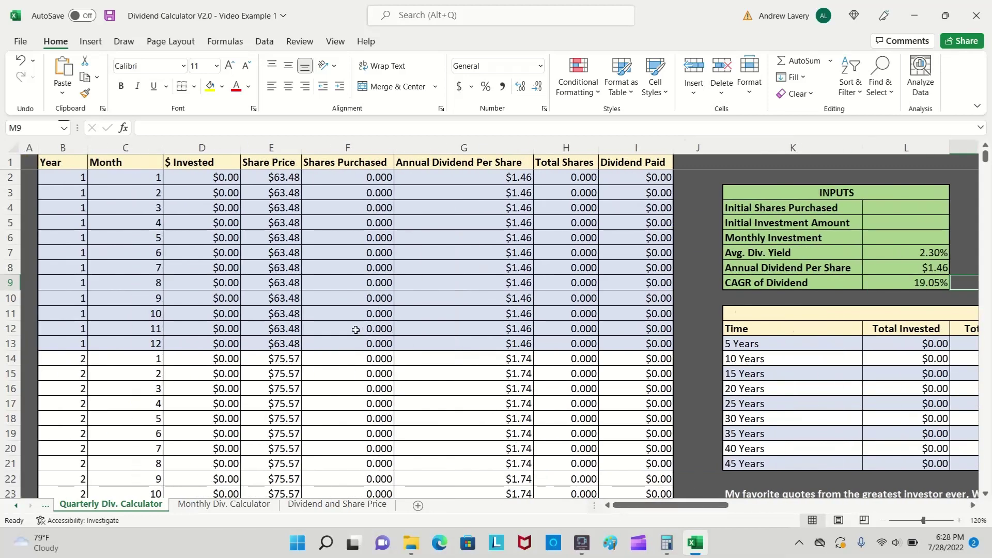
{"action": "mouse_move", "coordinate": [985, 158]}
{"action": "left_mouse_down"}
{"action": "mouse_move", "coordinate": [989, 232]}
{"action": "mouse_move", "coordinate": [986, 157]}
{"action": "left_mouse_up"}
{"action": "left_click_drag", "start_coordinate": [681, 510], "coordinate": [730, 511]}
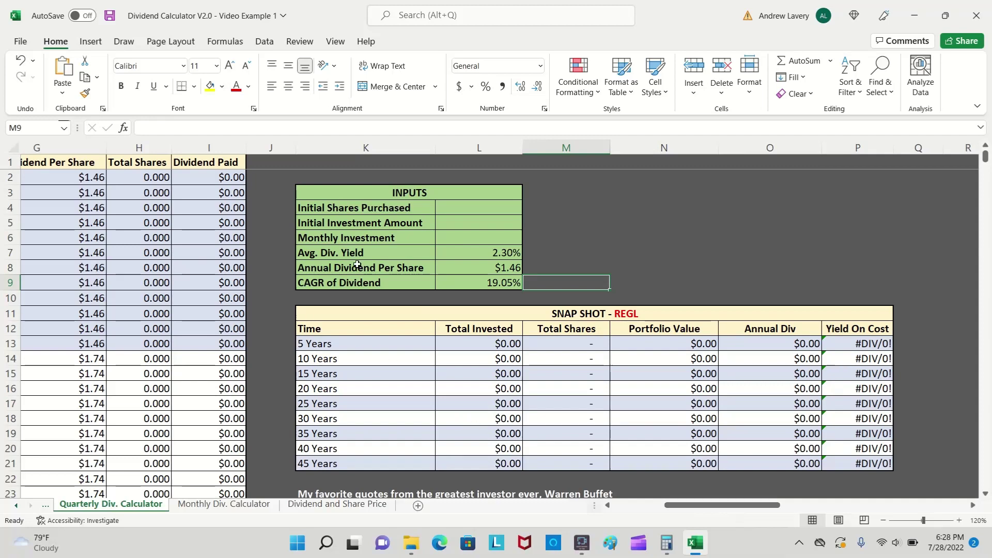
{"action": "left_click_drag", "start_coordinate": [350, 254], "coordinate": [350, 282]}
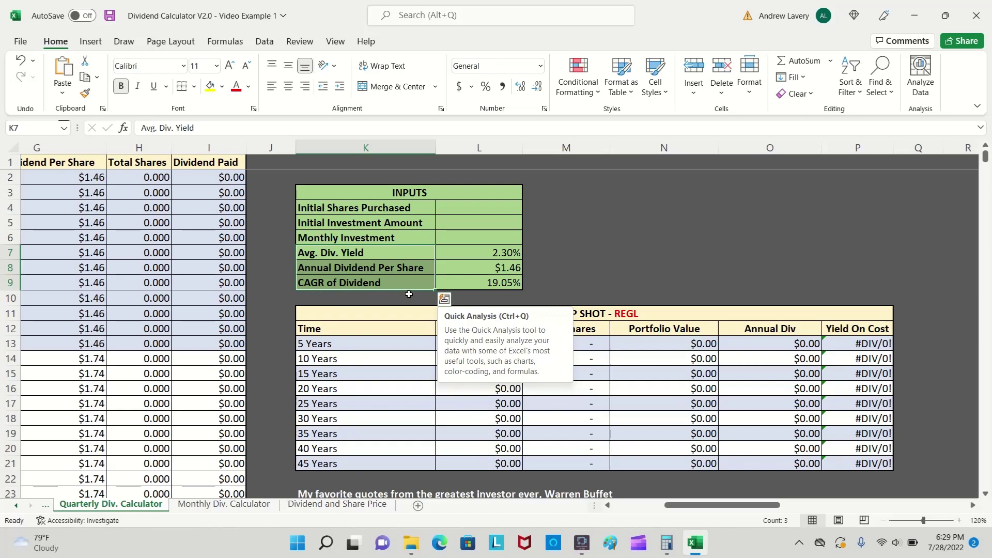
{"action": "left_click", "coordinate": [571, 257]}
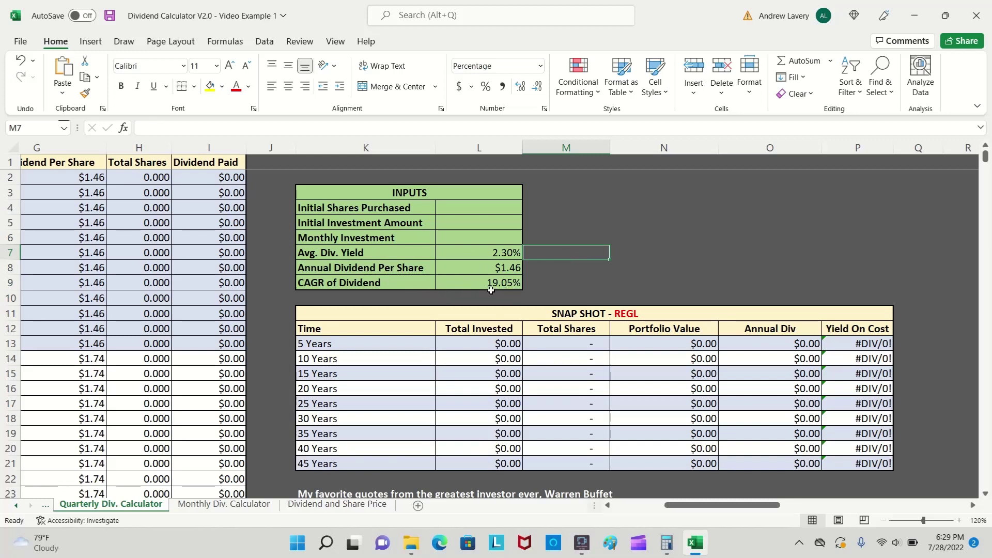
{"action": "left_click", "coordinate": [466, 239]}
{"action": "type", "text": "50"}
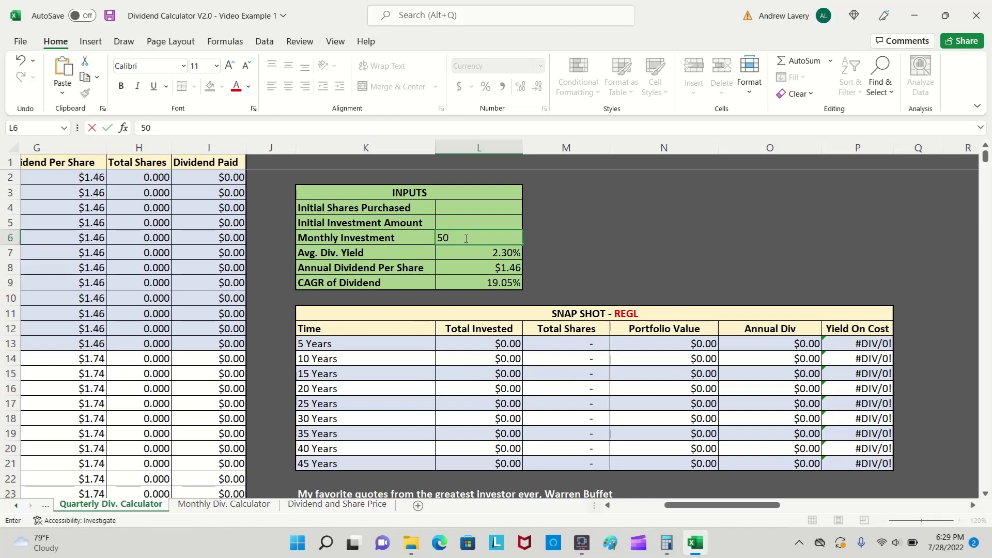
{"action": "key", "text": "Return"}
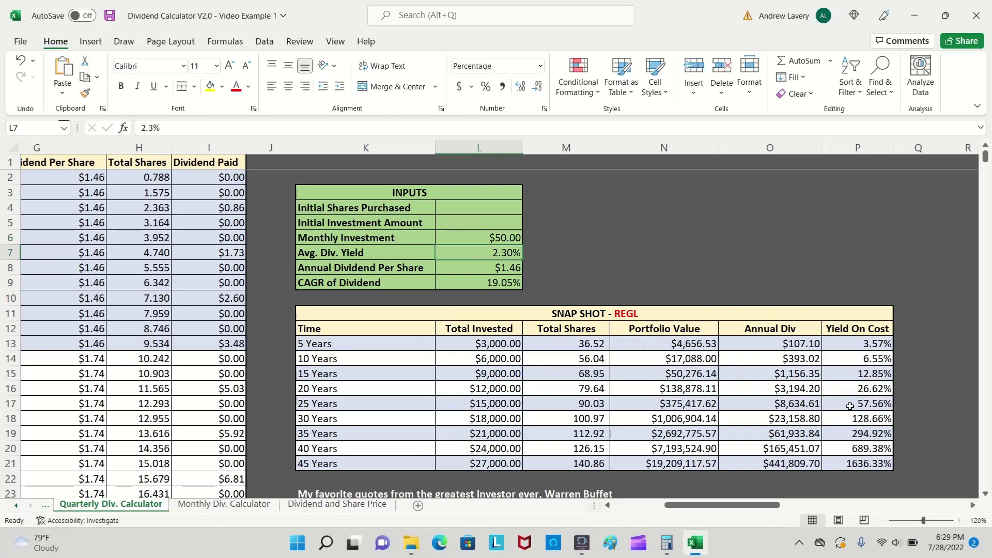
{"action": "left_click", "coordinate": [833, 464]}
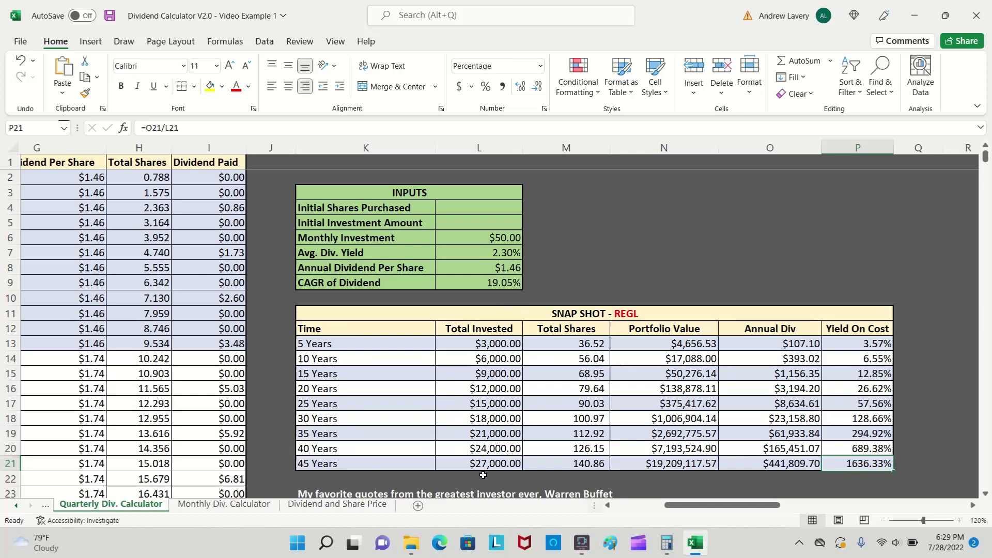
{"action": "left_click", "coordinate": [455, 461]}
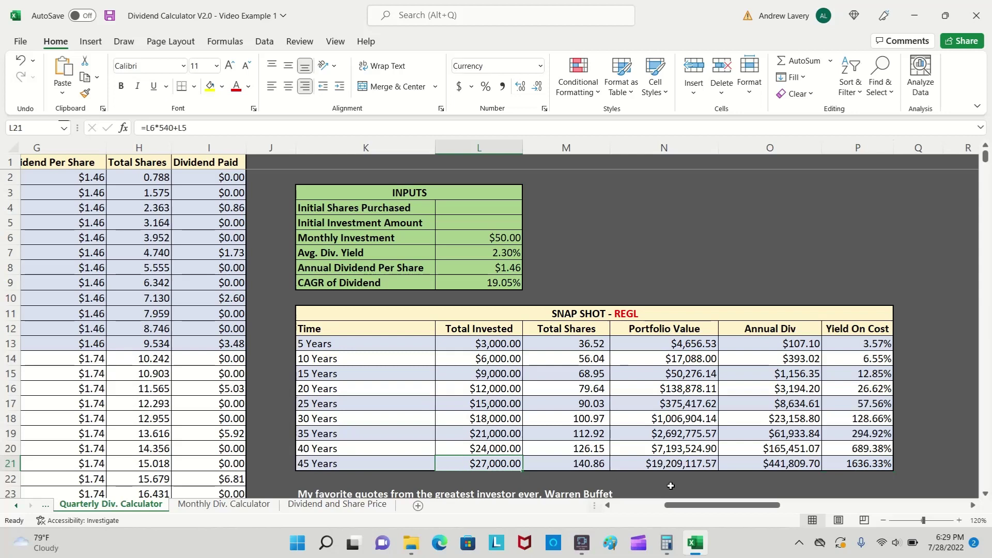
{"action": "left_click", "coordinate": [740, 468]}
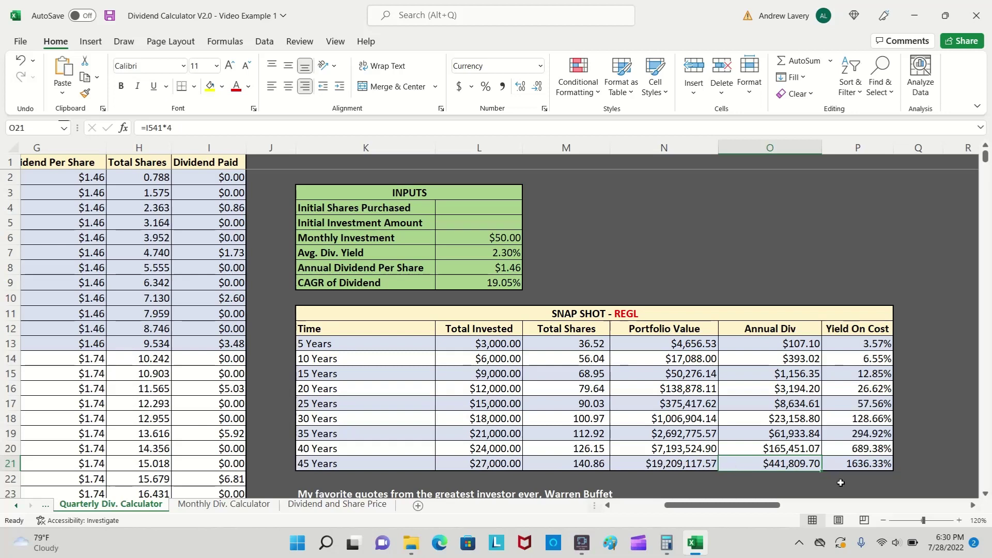
{"action": "left_click", "coordinate": [832, 463]}
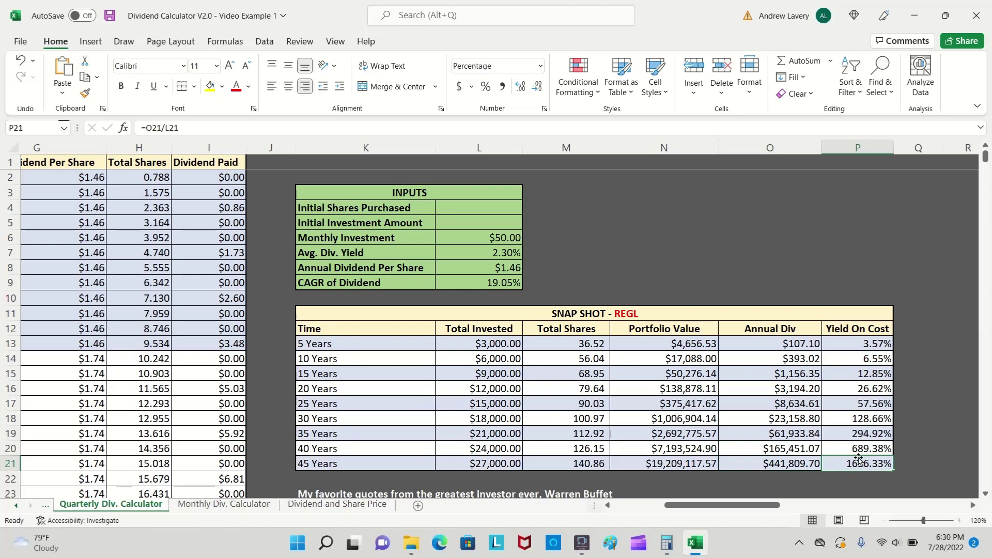
Step: Try a 9% CAGR of dividend in the quarterly calculator's inputs and undo the change
{"action": "left_click", "coordinate": [462, 282]}
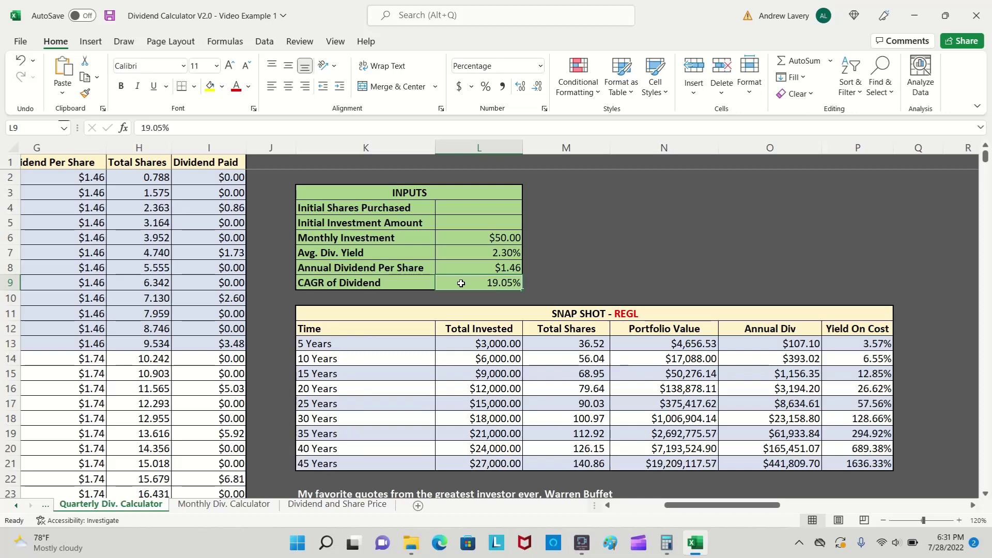
{"action": "type", "text": "9"}
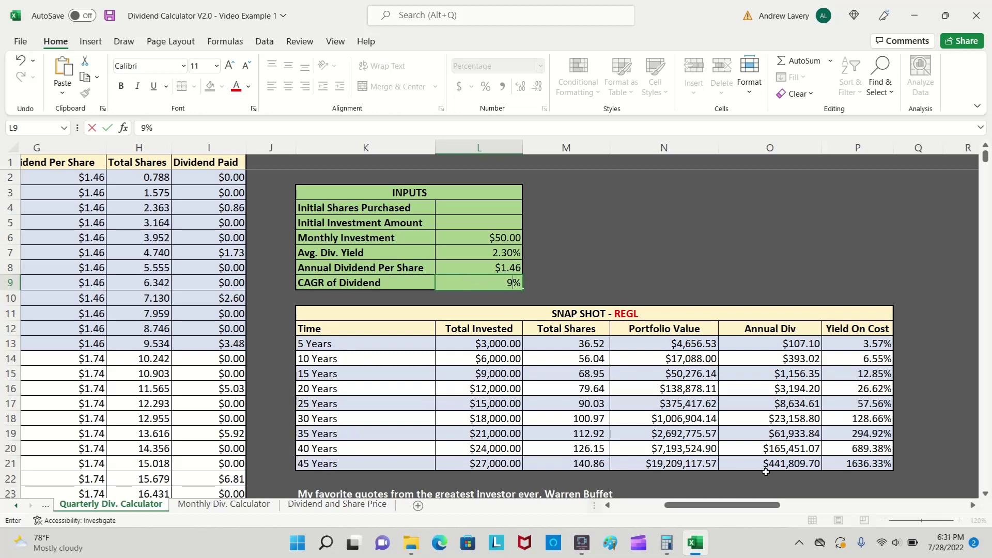
{"action": "key", "text": "Return"}
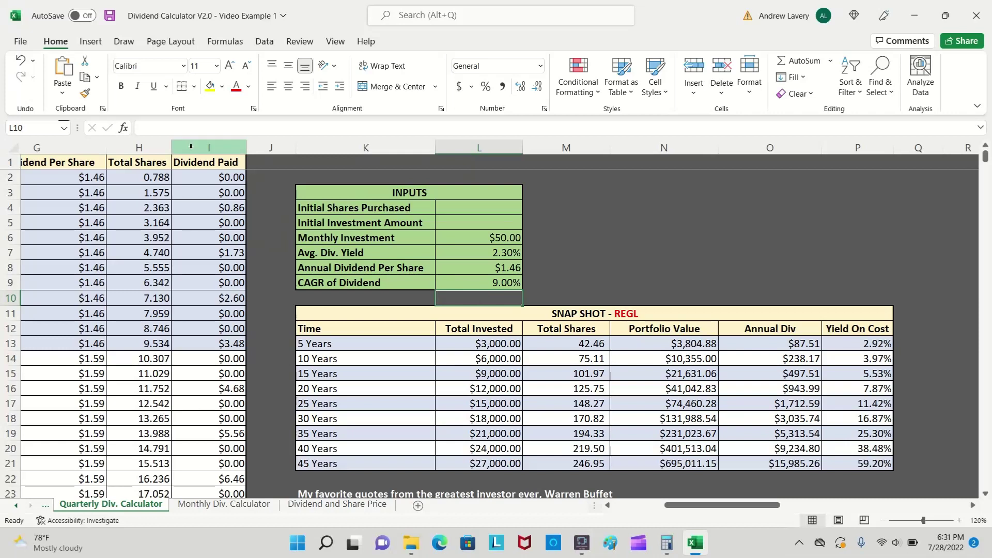
{"action": "left_click", "coordinate": [20, 61]}
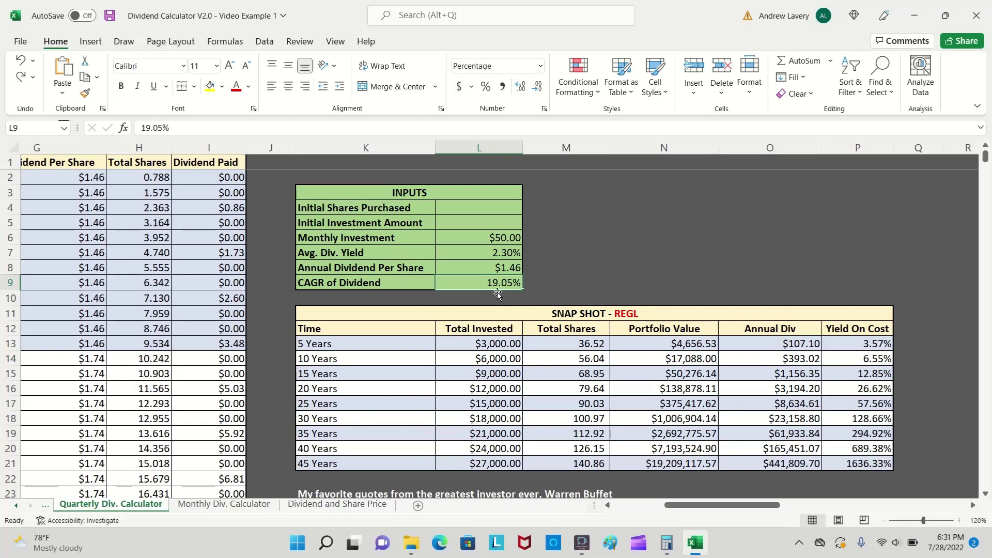
Step: Set the monthly investment in the quarterly calculator to $150
{"action": "left_click", "coordinate": [461, 237]}
{"action": "type", "text": "150"}
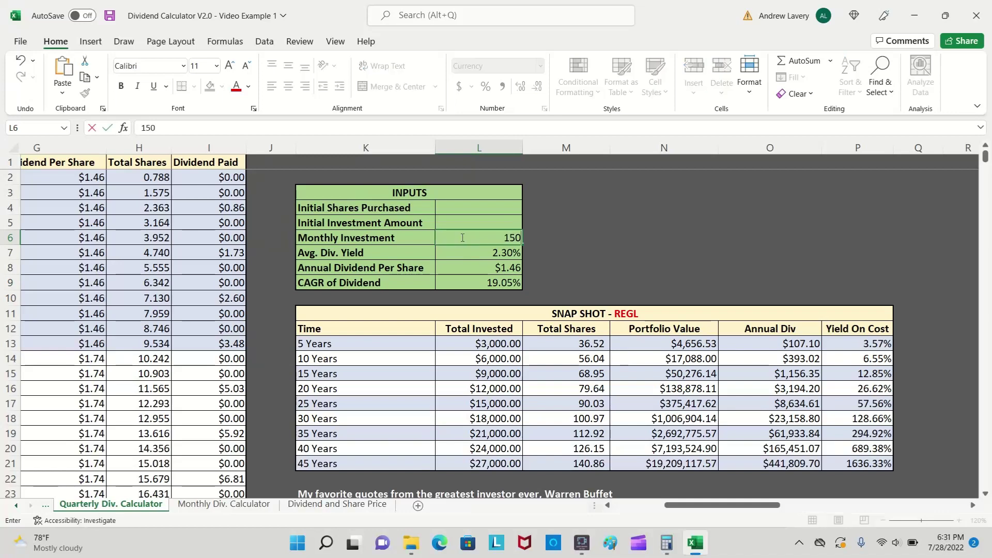
{"action": "key", "text": "Return"}
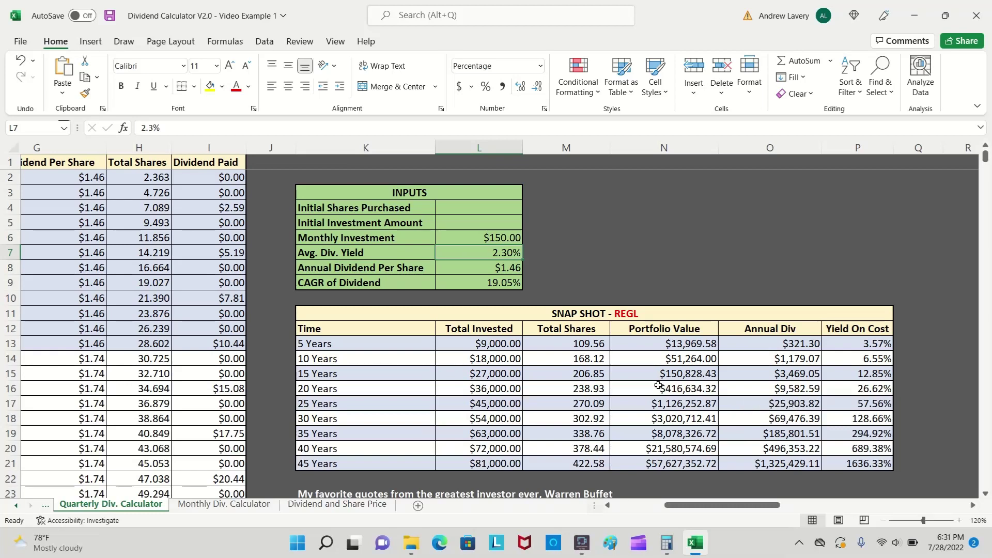
Step: Set the monthly investment to $400 and check the 20-year portfolio value and the 20-year and 45-year annual dividends
{"action": "left_click", "coordinate": [462, 237]}
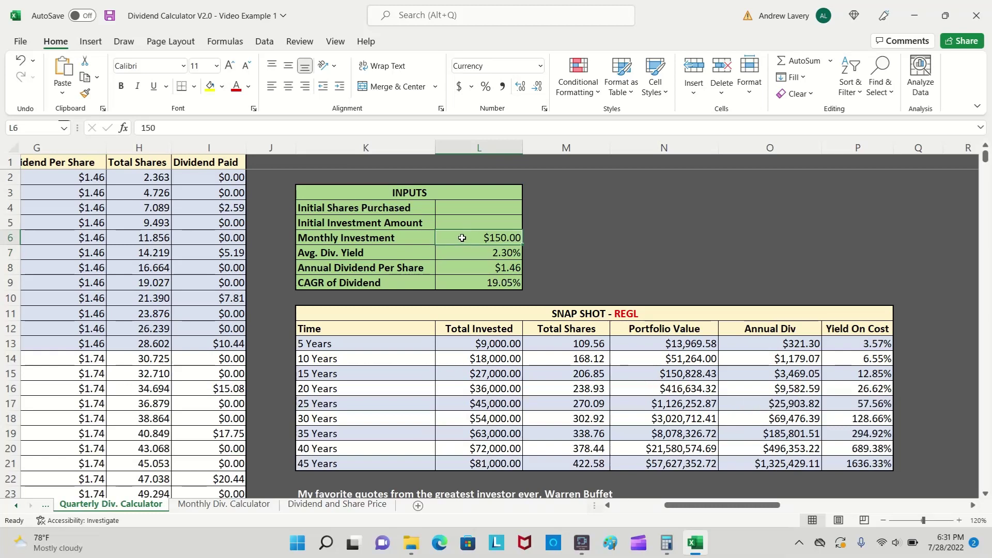
{"action": "type", "text": "400"}
{"action": "key", "text": "Return"}
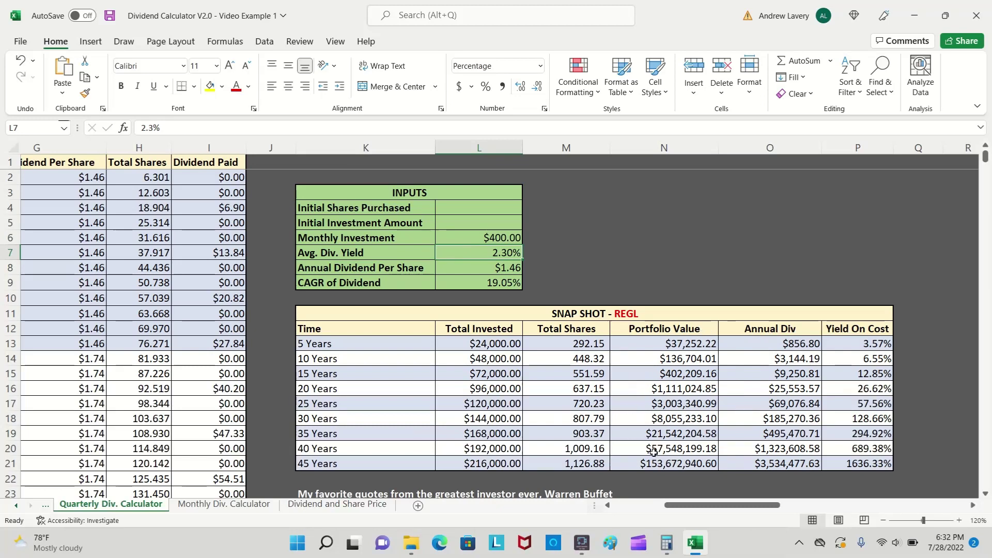
{"action": "left_click", "coordinate": [622, 390]}
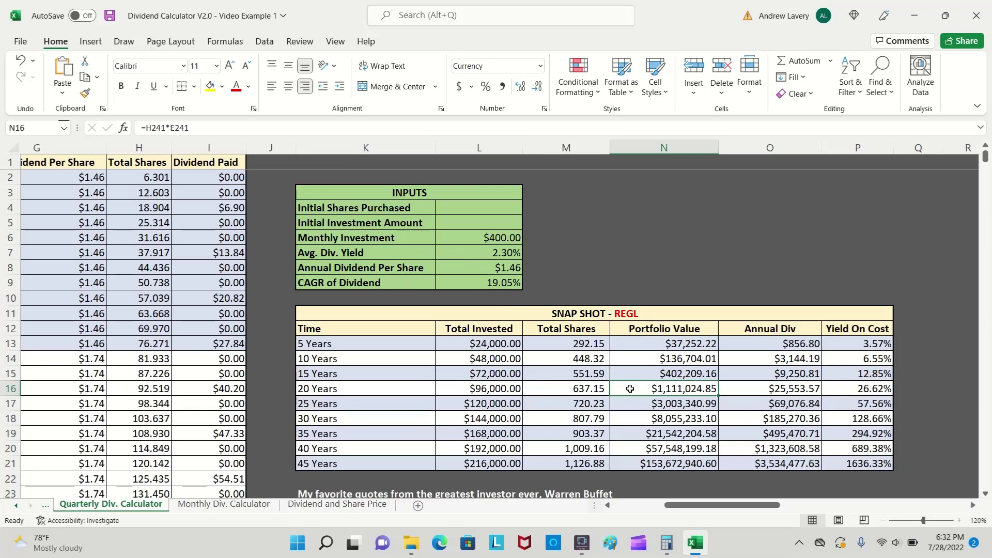
{"action": "left_click", "coordinate": [757, 389]}
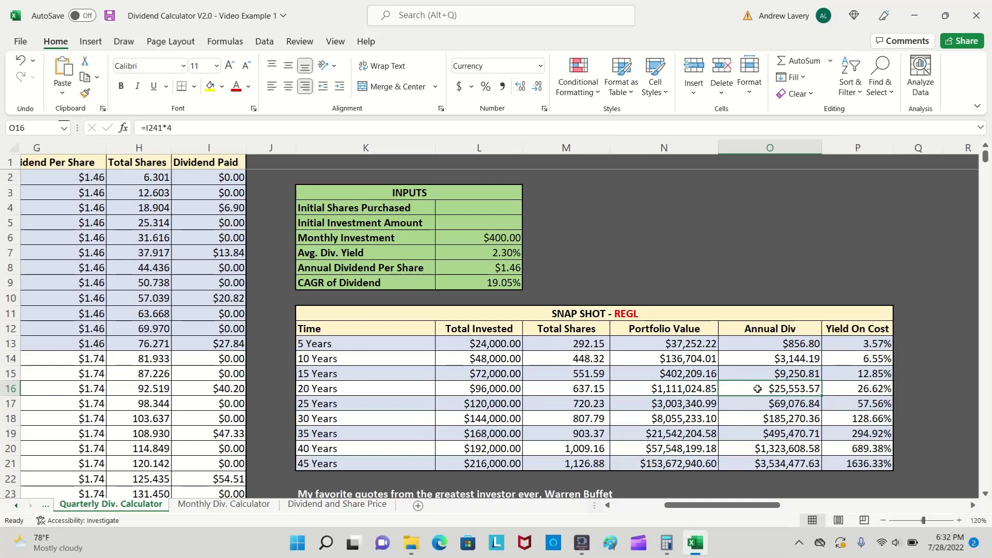
{"action": "left_click", "coordinate": [741, 460]}
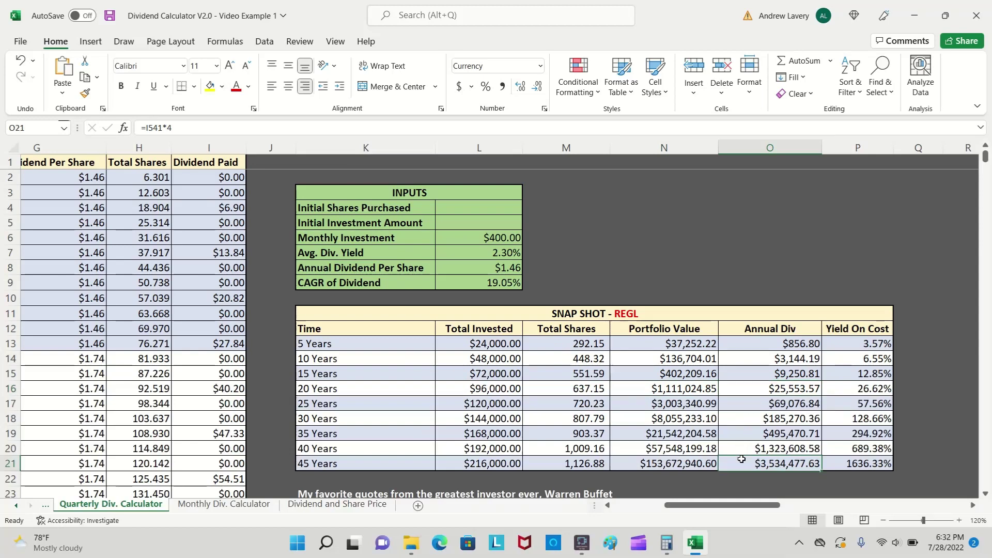
Step: Run the quarterly projection with a monthly investment of $750, followed by one of $1,000
{"action": "left_click", "coordinate": [463, 241]}
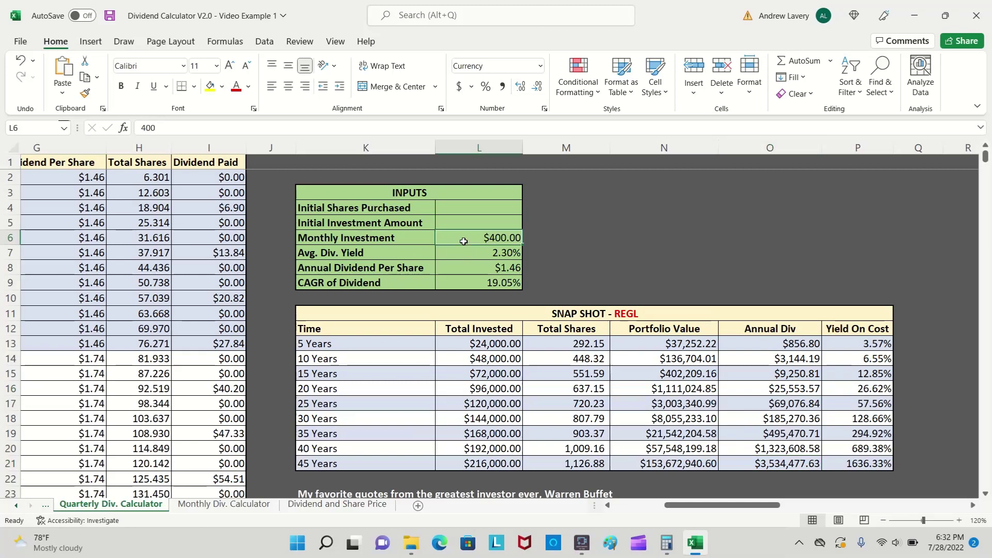
{"action": "type", "text": "750"}
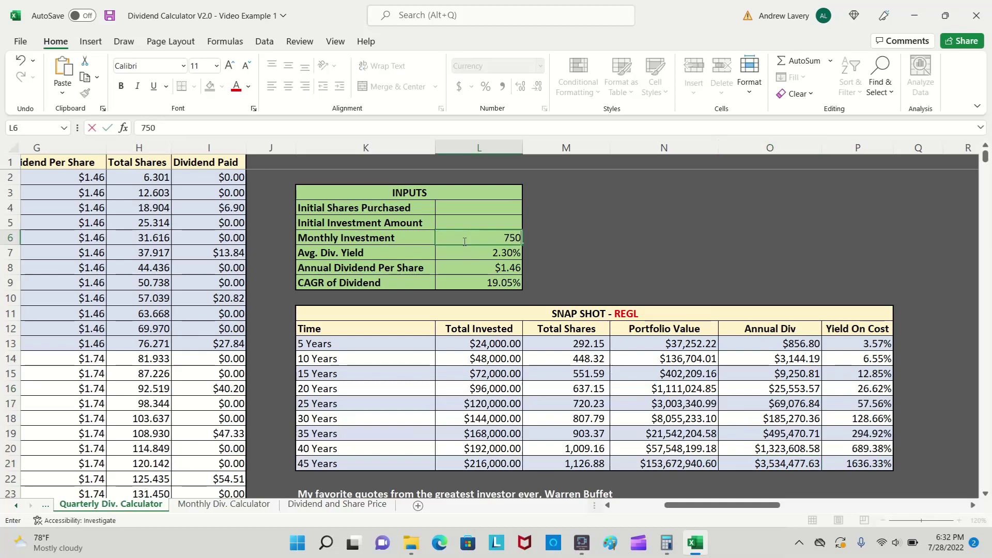
{"action": "key", "text": "Return"}
{"action": "left_click", "coordinate": [464, 241]}
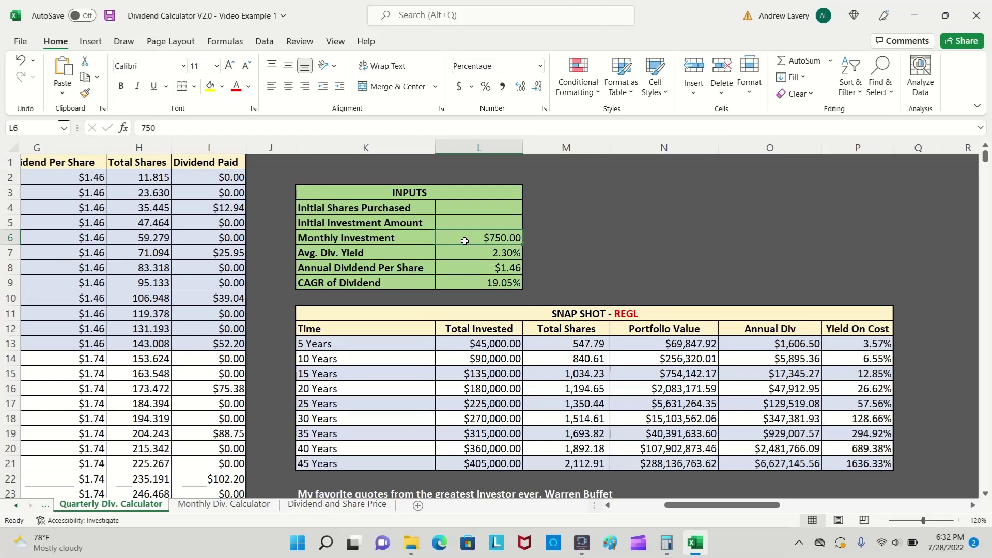
{"action": "type", "text": "1000"}
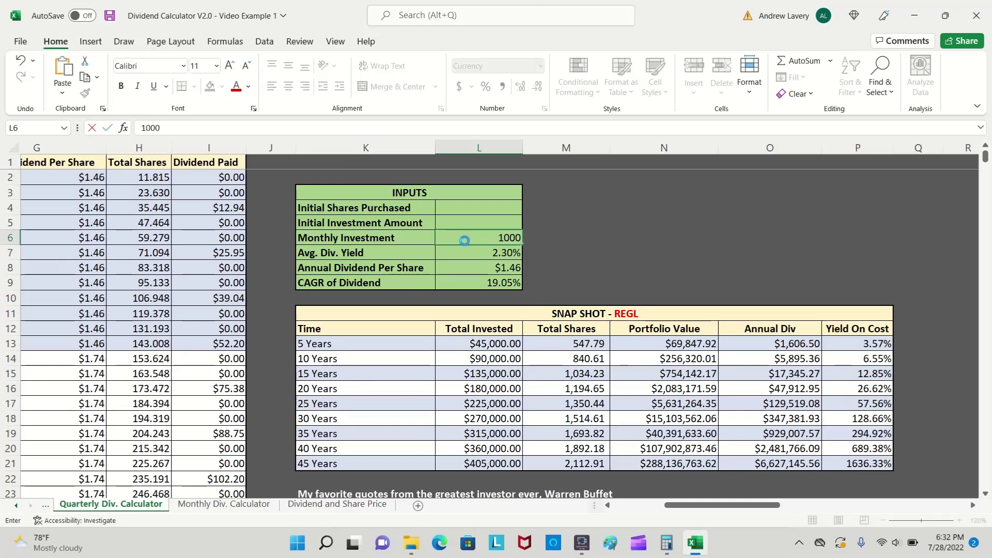
{"action": "key", "text": "Return"}
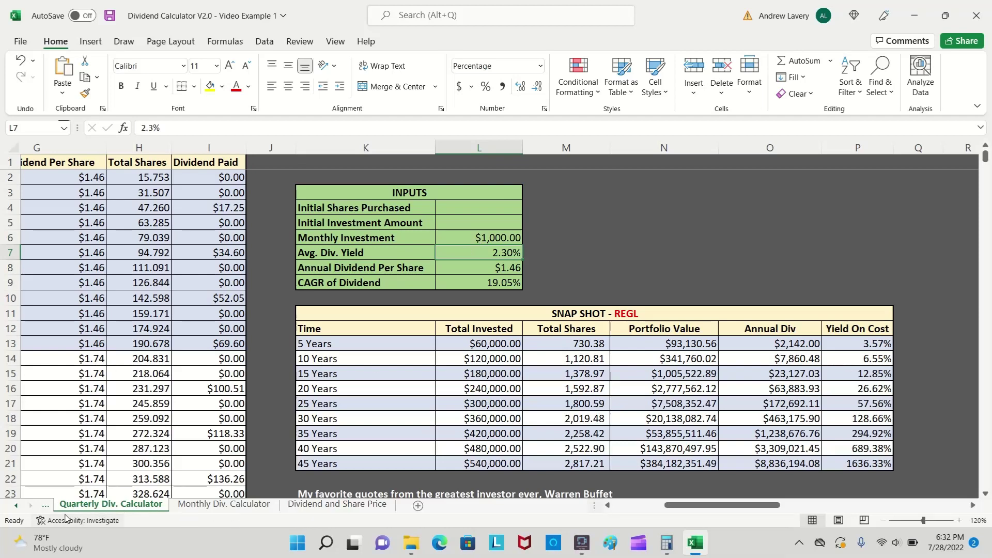
Step: Look at the Monthly Div. Calculator sheet, and try a 13% CAGR of dividend on the quarterly sheet before undoing it
{"action": "left_click", "coordinate": [192, 506]}
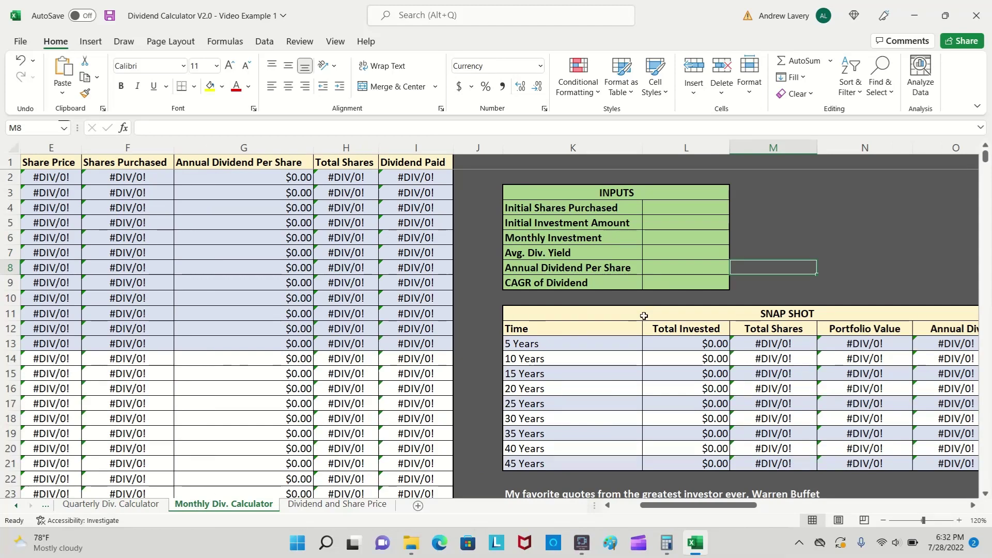
{"action": "left_click", "coordinate": [147, 507]}
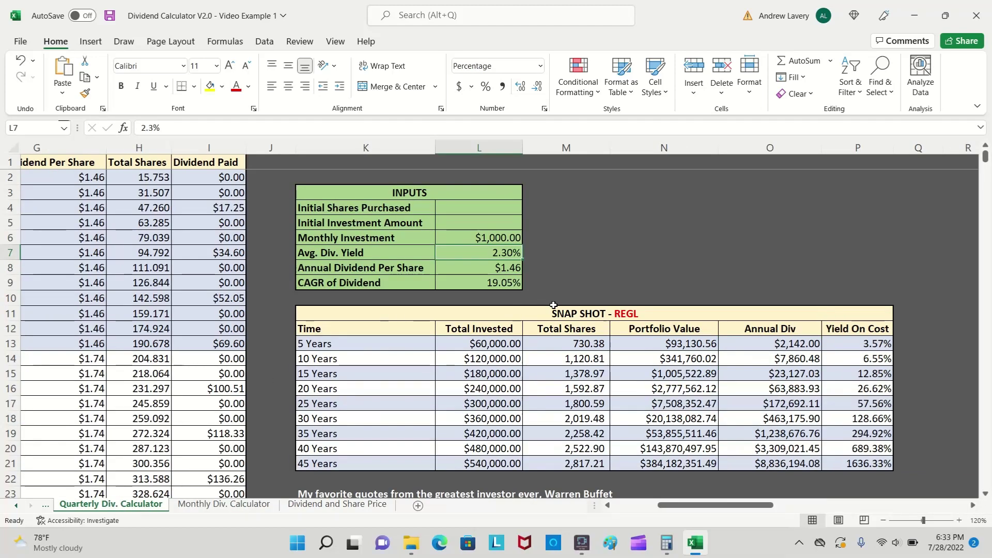
{"action": "left_click", "coordinate": [465, 286]}
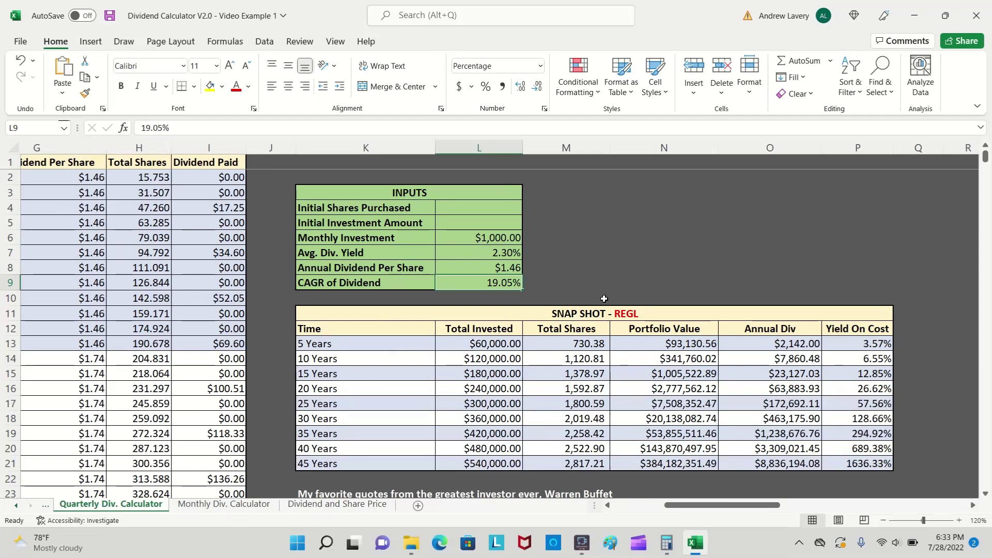
{"action": "type", "text": "13"}
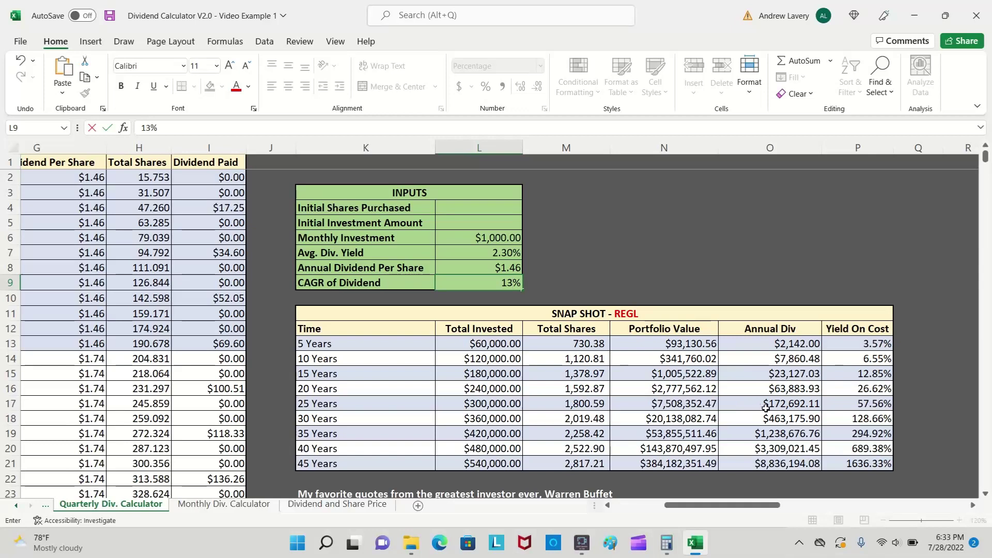
{"action": "key", "text": "Return"}
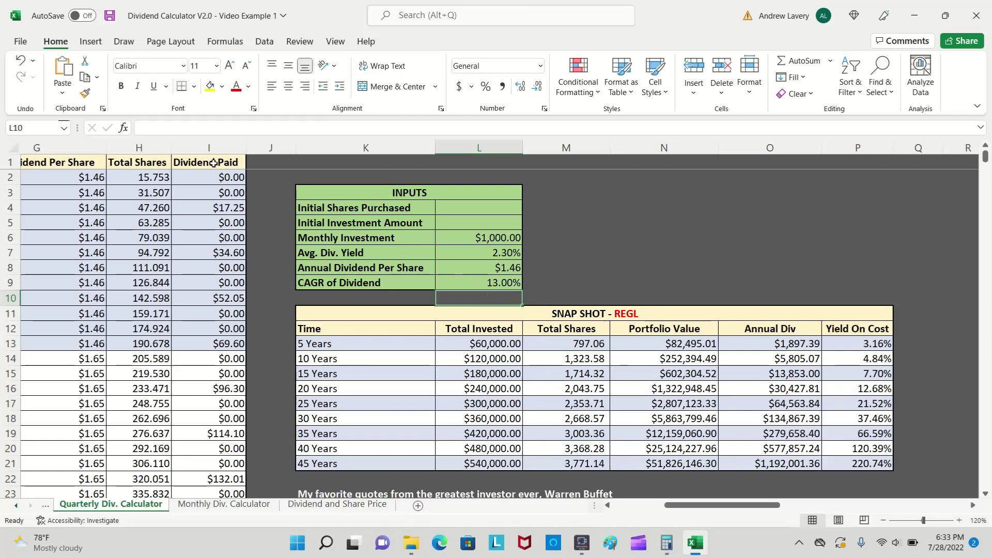
{"action": "left_click", "coordinate": [19, 61]}
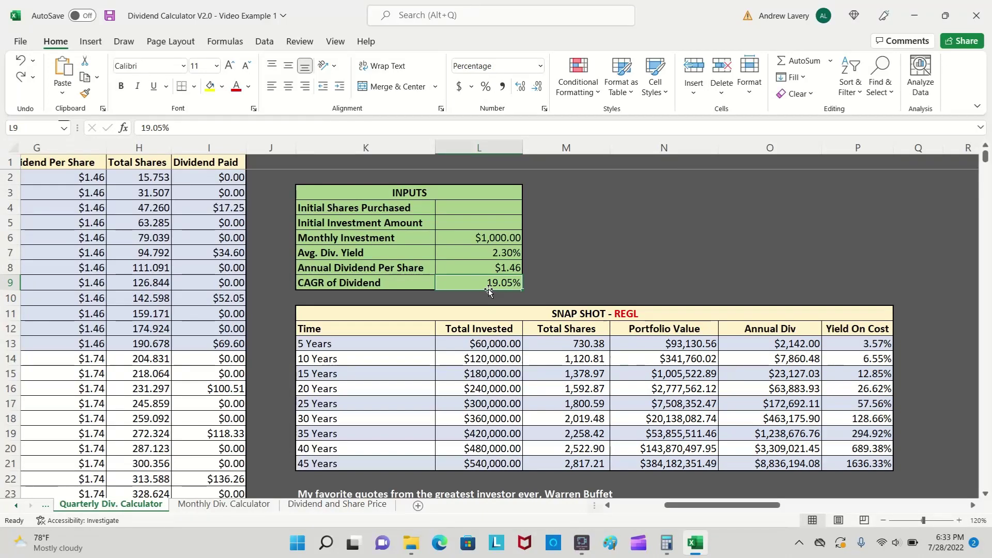
Step: Set the monthly investment in the quarterly calculator to $1,500
{"action": "left_click", "coordinate": [463, 234]}
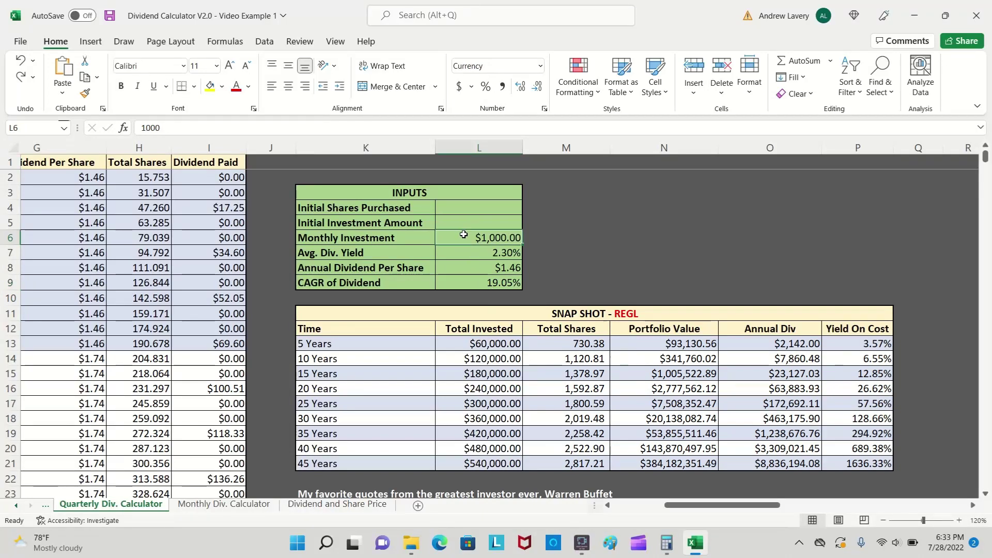
{"action": "type", "text": "1500"}
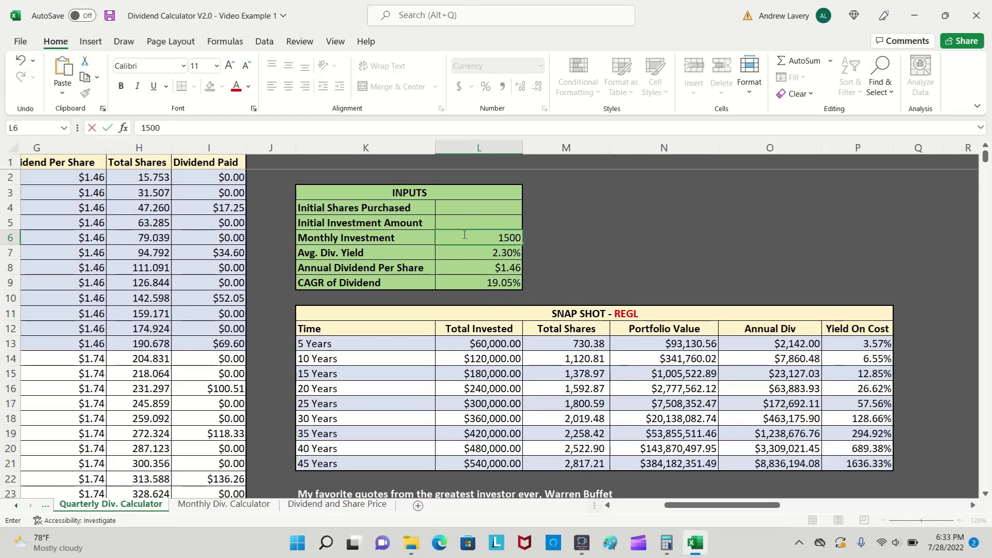
{"action": "key", "text": "Return"}
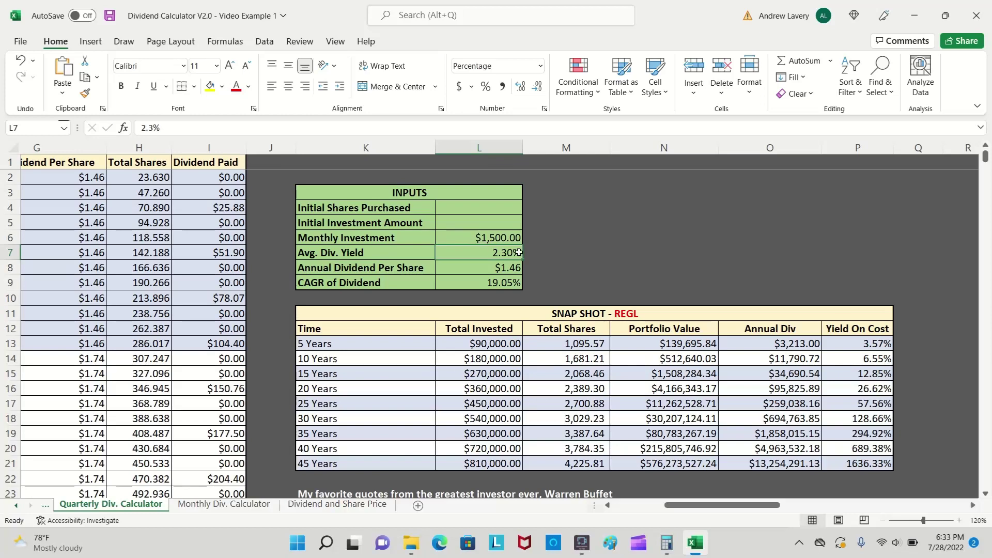
Step: Run the quarterly projection with a monthly investment of $2,000, followed by one of $2,500
{"action": "left_click", "coordinate": [467, 236]}
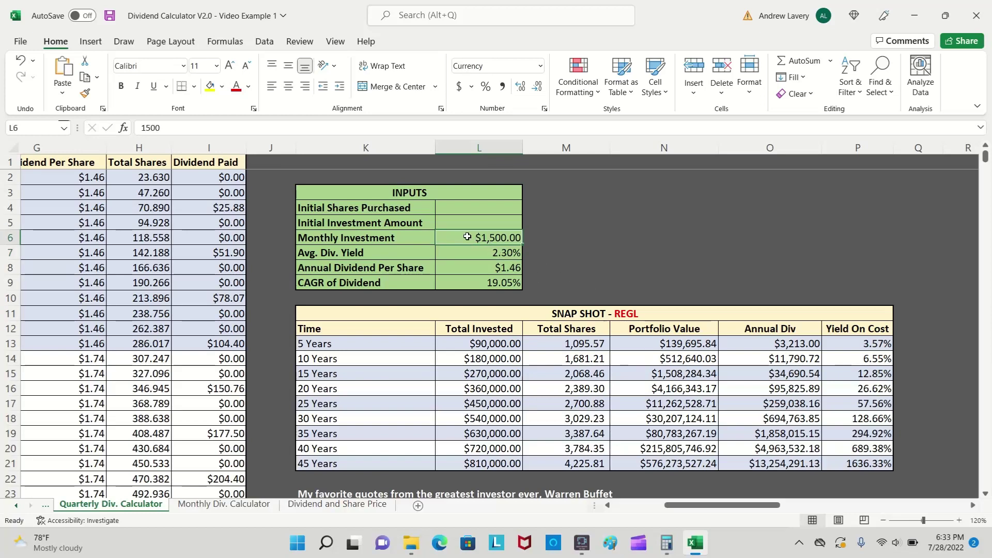
{"action": "type", "text": "2000"}
{"action": "key", "text": "Return"}
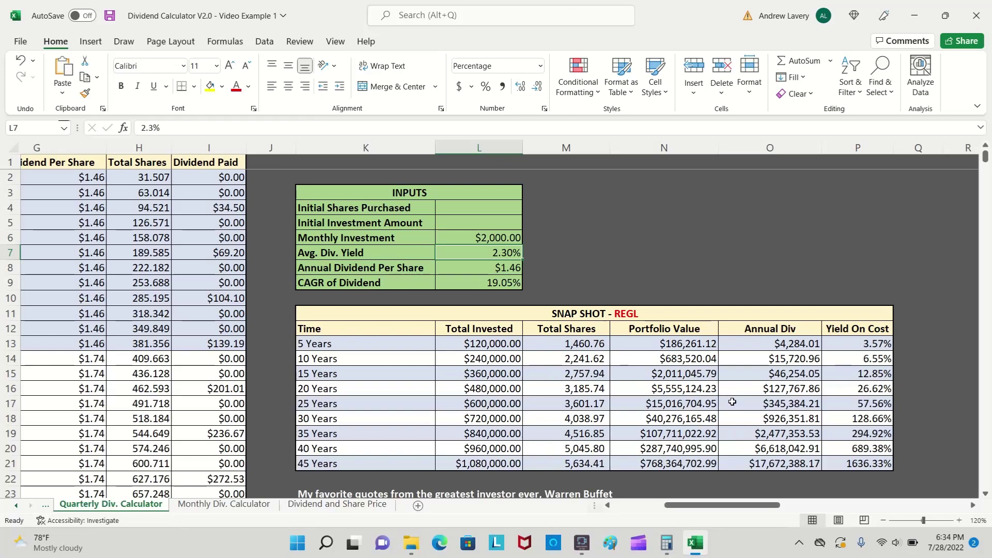
{"action": "left_click", "coordinate": [457, 240]}
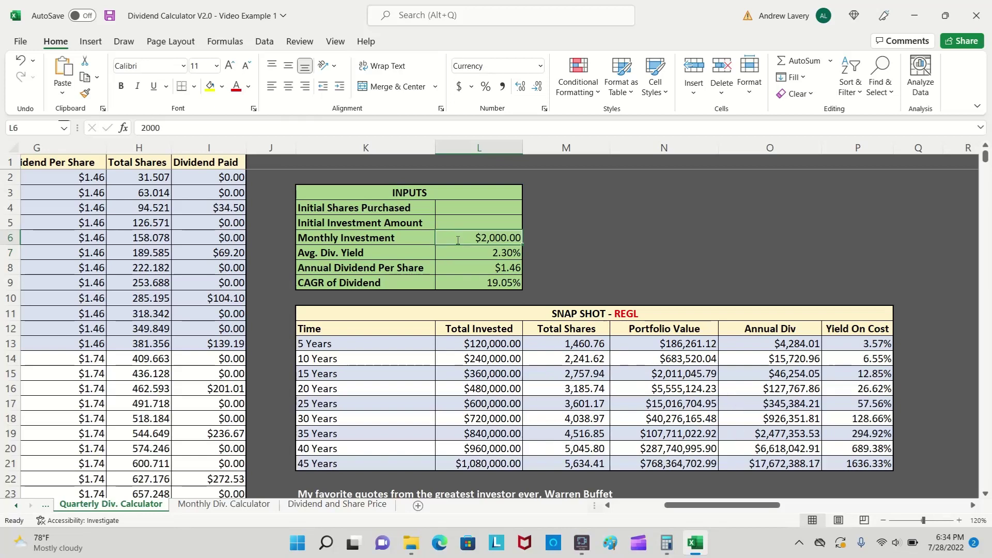
{"action": "type", "text": "2500"}
{"action": "key", "text": "Return"}
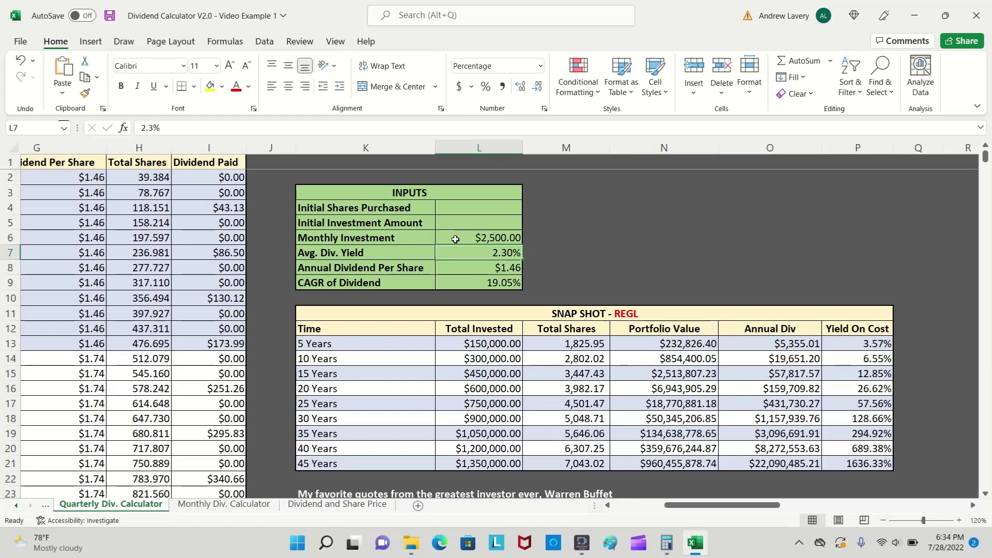
Step: Set the monthly investment to $3,000 and check the 40-year annual dividend and the 10-year portfolio value, annual dividend and yield on cost
{"action": "left_click", "coordinate": [451, 238]}
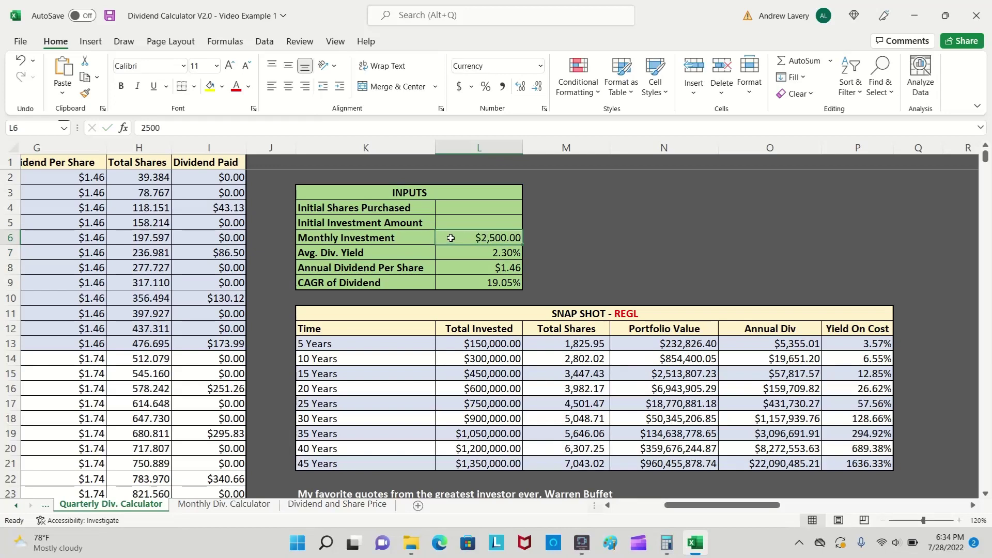
{"action": "type", "text": "3000"}
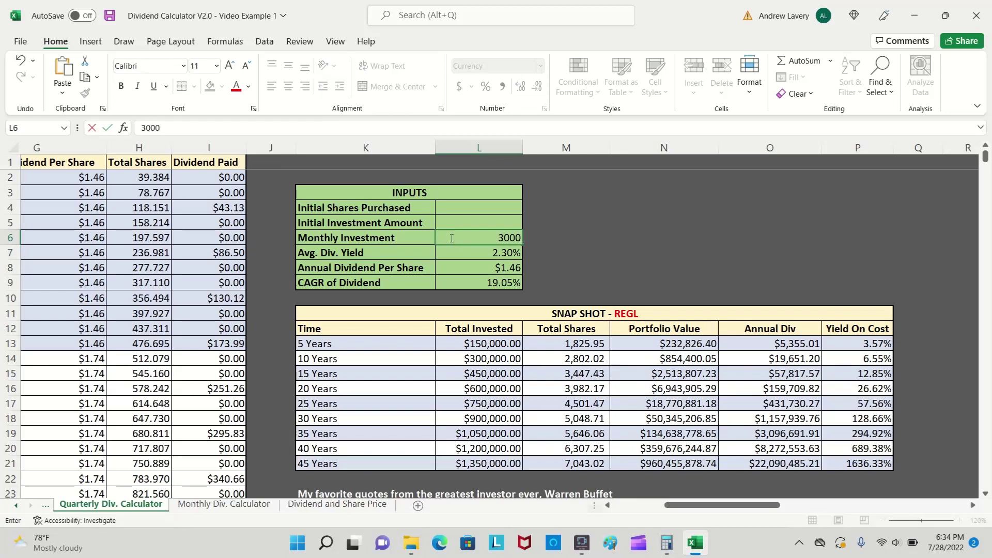
{"action": "key", "text": "Return"}
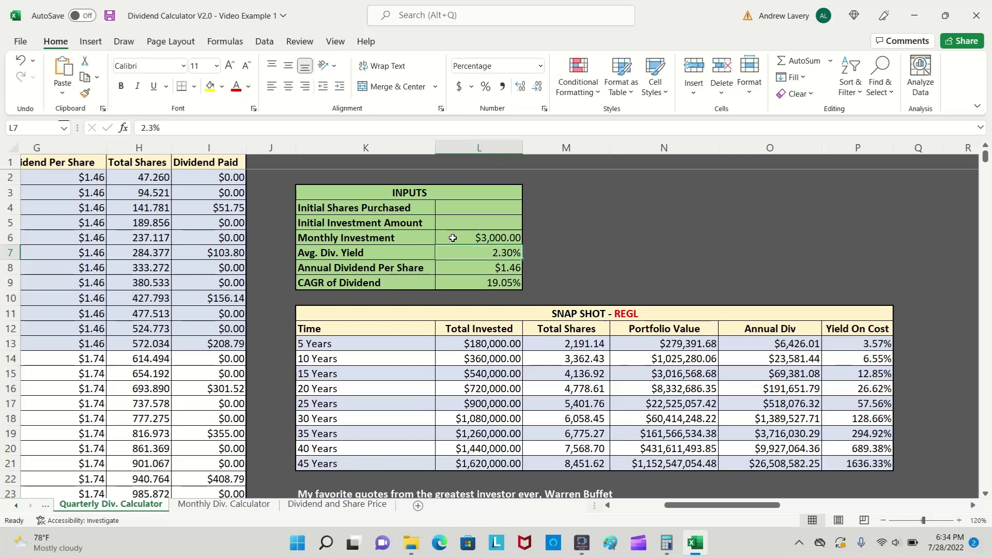
{"action": "left_click", "coordinate": [732, 450]}
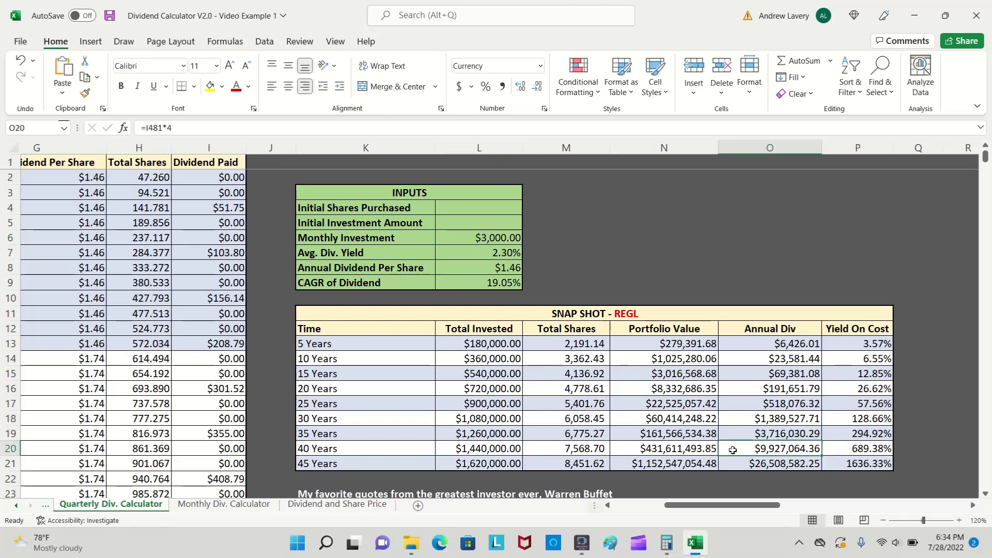
{"action": "left_click", "coordinate": [633, 359]}
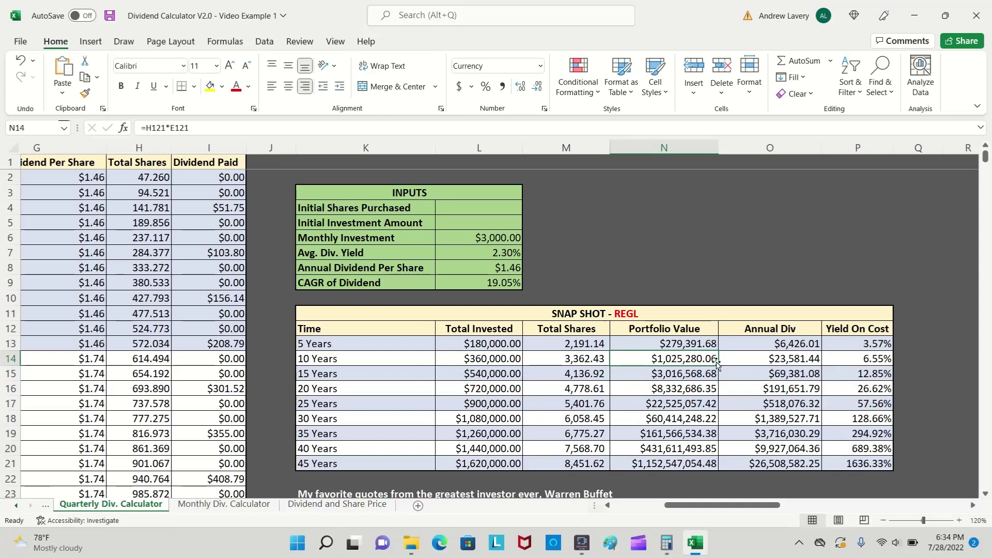
{"action": "left_click", "coordinate": [752, 364]}
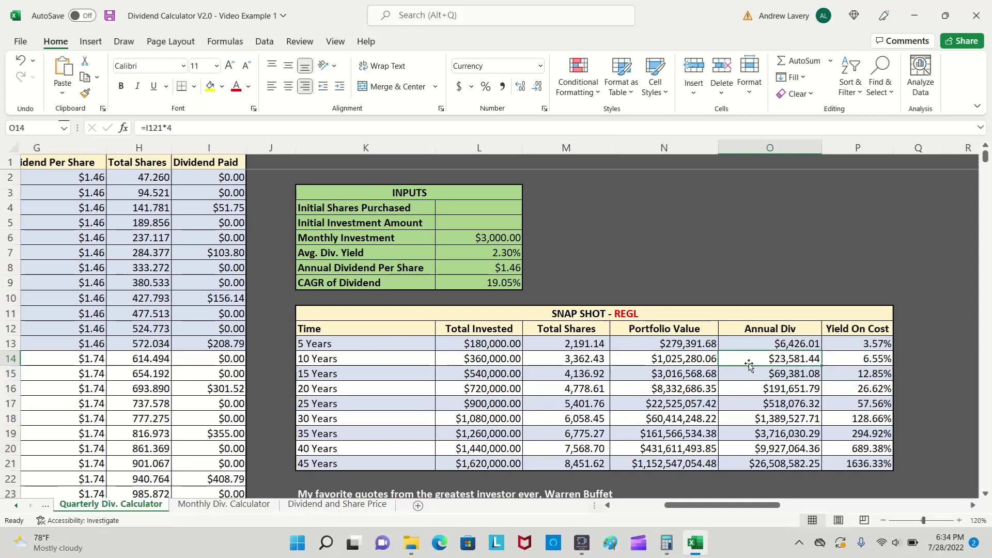
{"action": "left_click", "coordinate": [845, 364]}
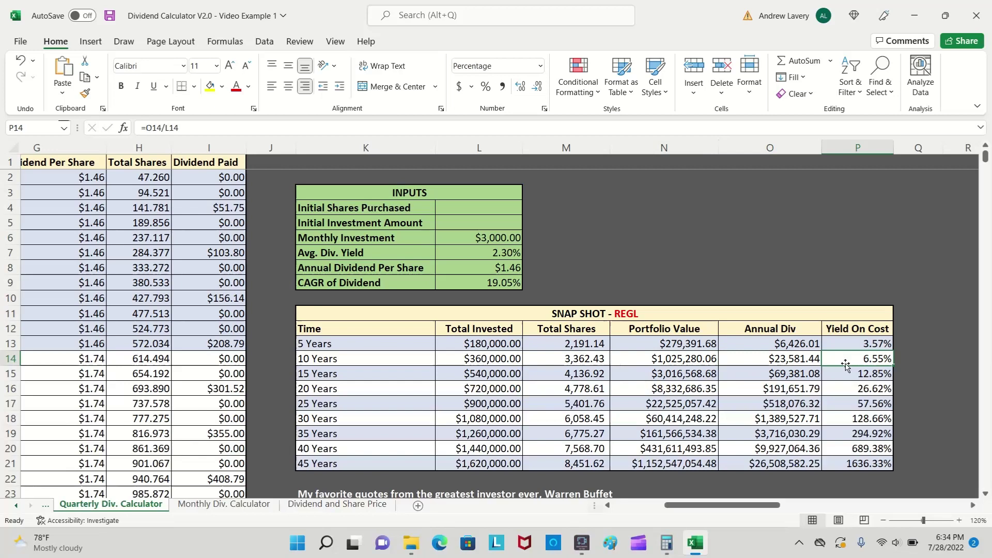
Step: Run the quarterly projection with a monthly investment of $3,500, followed by one of $4,000
{"action": "left_click", "coordinate": [447, 238]}
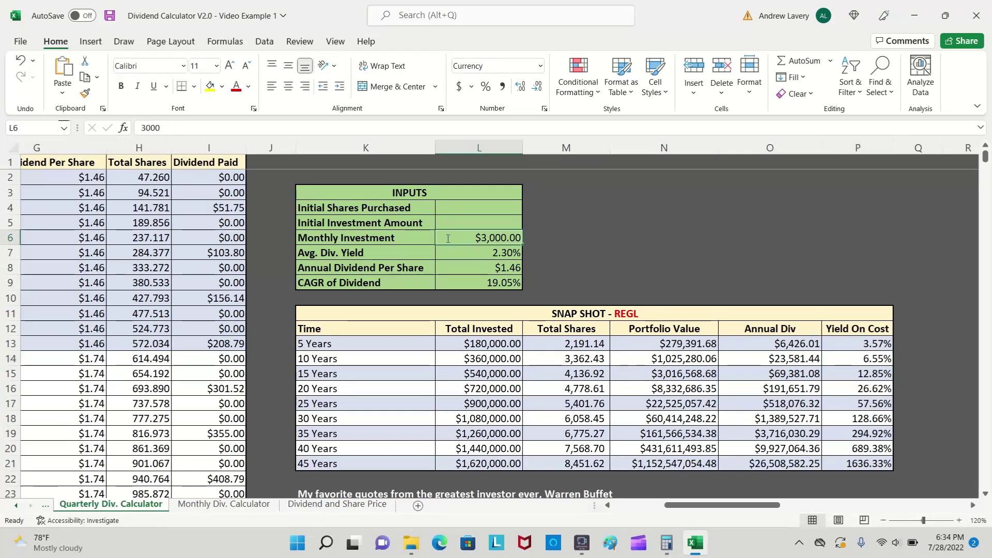
{"action": "type", "text": "3500"}
{"action": "key", "text": "Return"}
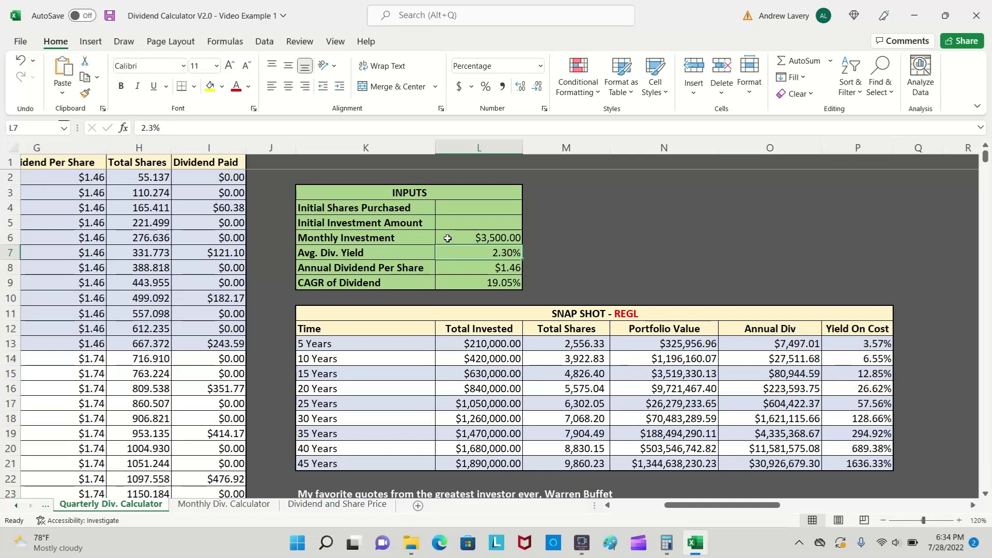
{"action": "left_click", "coordinate": [457, 239]}
{"action": "type", "text": "4000"}
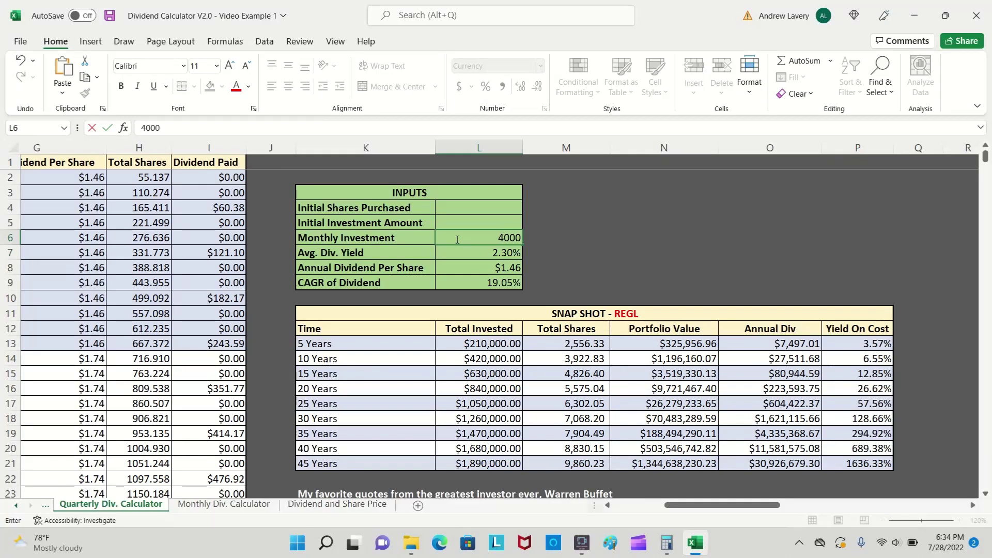
{"action": "key", "text": "Return"}
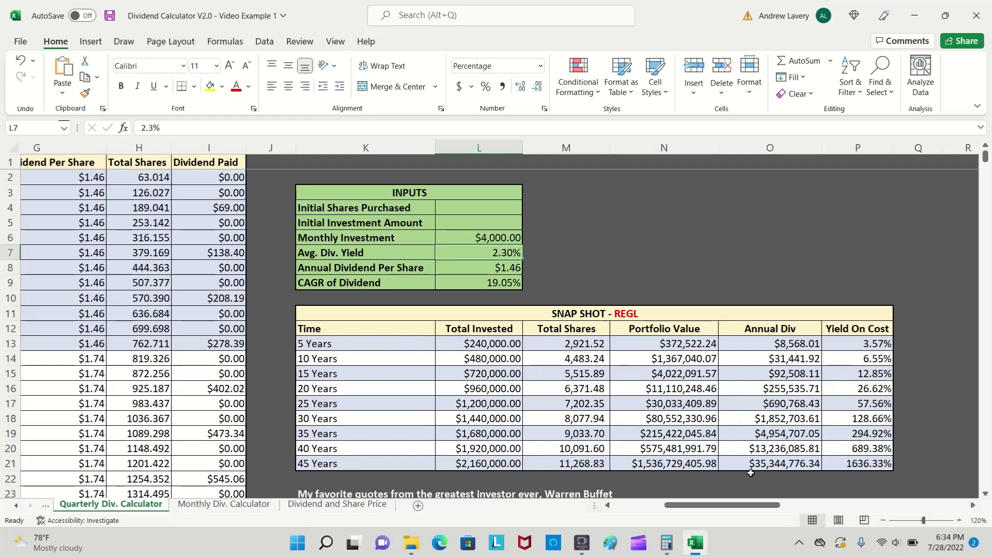
Step: Set the CAGR of dividend to 10% in the quarterly calculator's inputs
{"action": "left_click", "coordinate": [471, 282]}
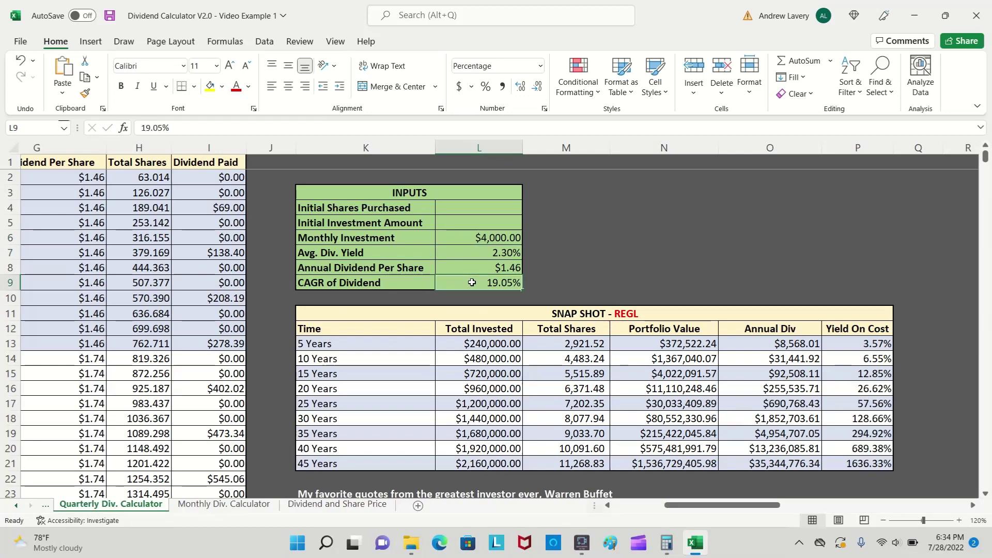
{"action": "type", "text": "10"}
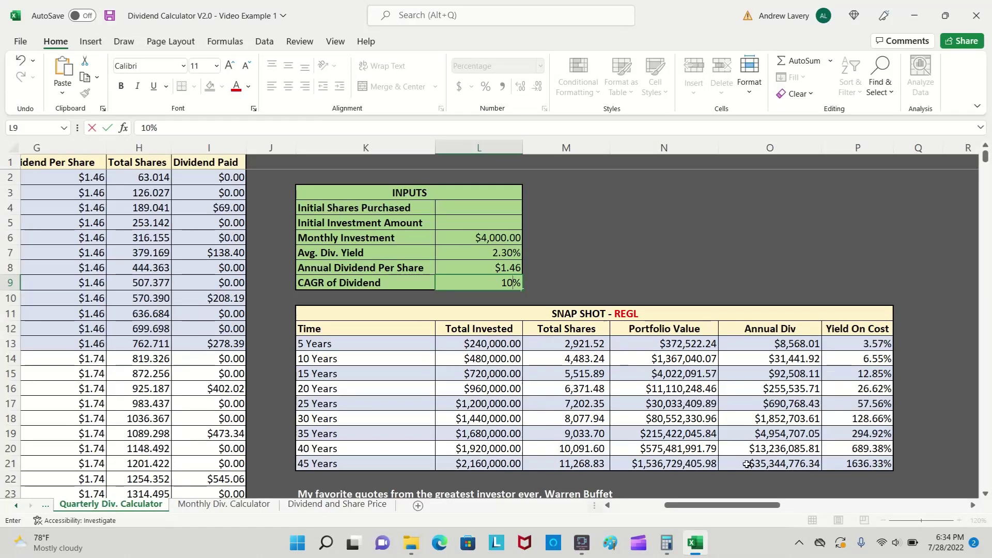
{"action": "key", "text": "Return"}
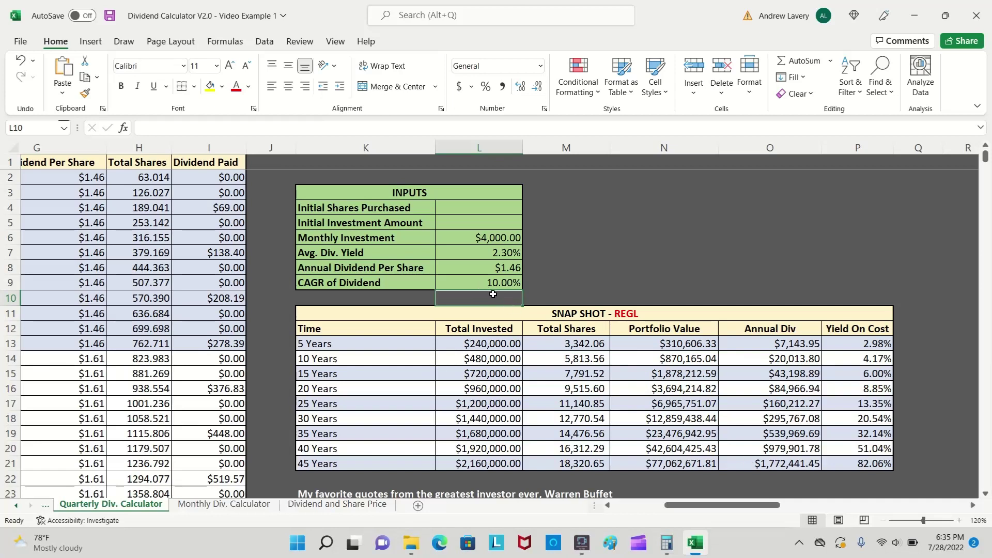
Step: On the Dividend and Share Price sheet, examine REGL's current and fair share prices, over/under-priced percentage and average yield
{"action": "left_click", "coordinate": [297, 505]}
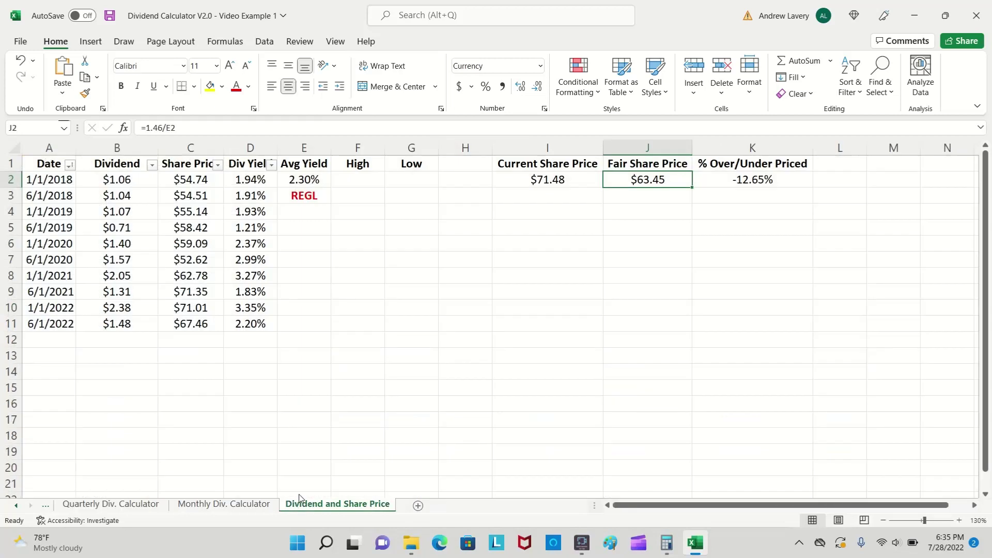
{"action": "left_click", "coordinate": [575, 180]}
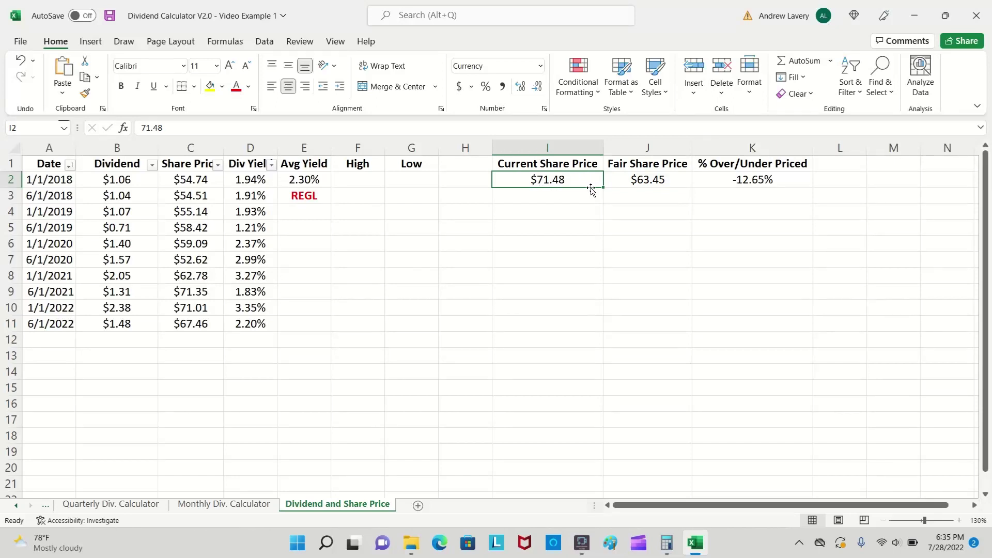
{"action": "left_click", "coordinate": [620, 181]}
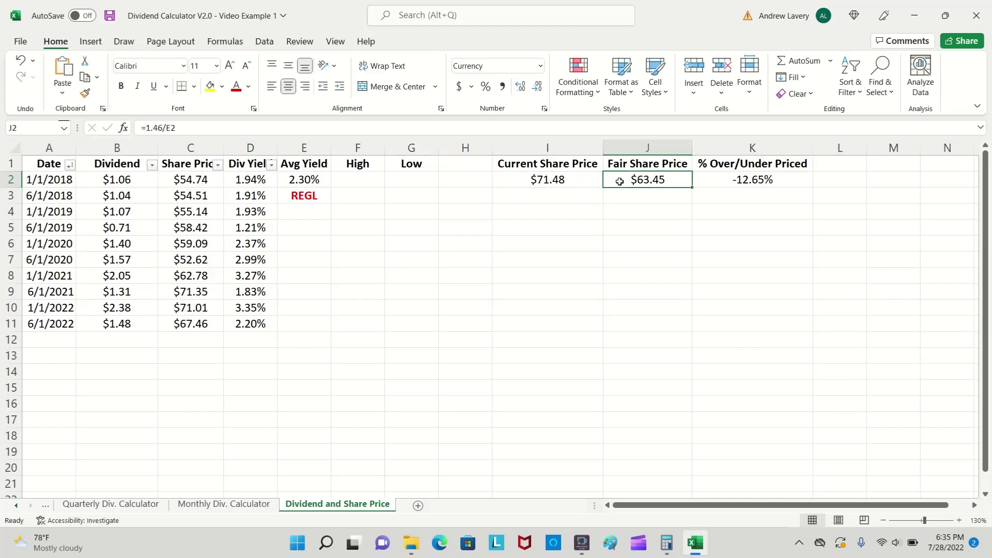
{"action": "left_click", "coordinate": [713, 183]}
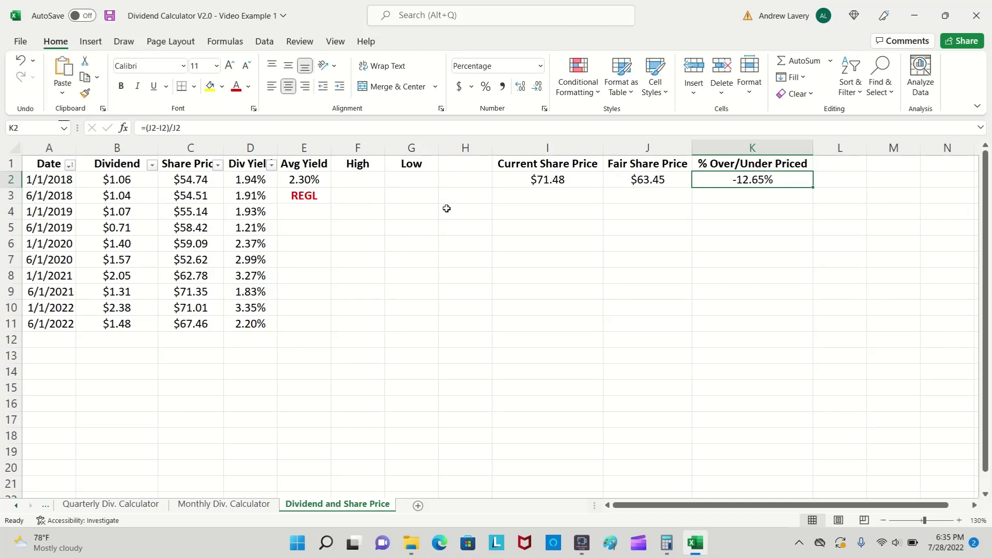
{"action": "left_click", "coordinate": [303, 179]}
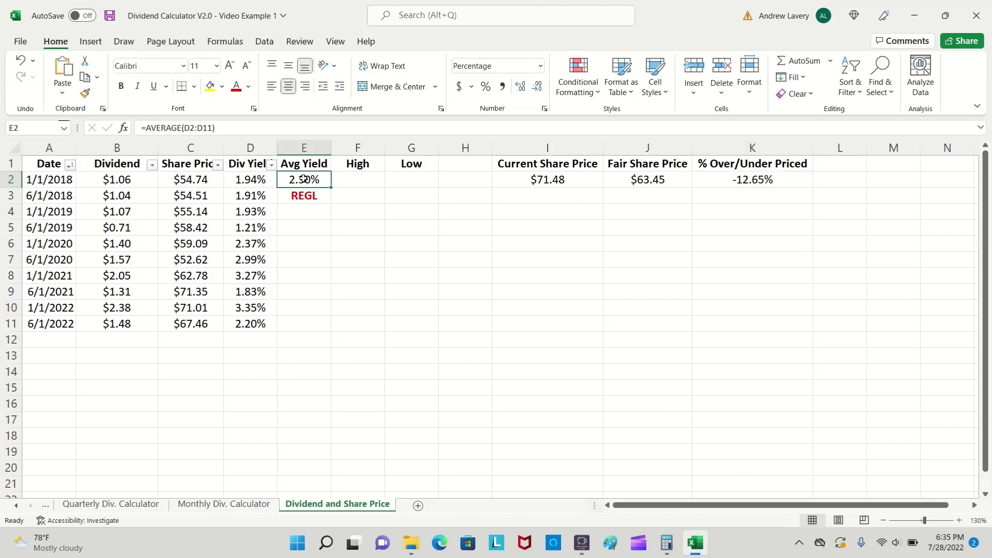
{"action": "mouse_move", "coordinate": [304, 178]}
{"action": "left_mouse_down"}
{"action": "mouse_move", "coordinate": [347, 208]}
{"action": "mouse_move", "coordinate": [333, 187]}
{"action": "left_mouse_up"}
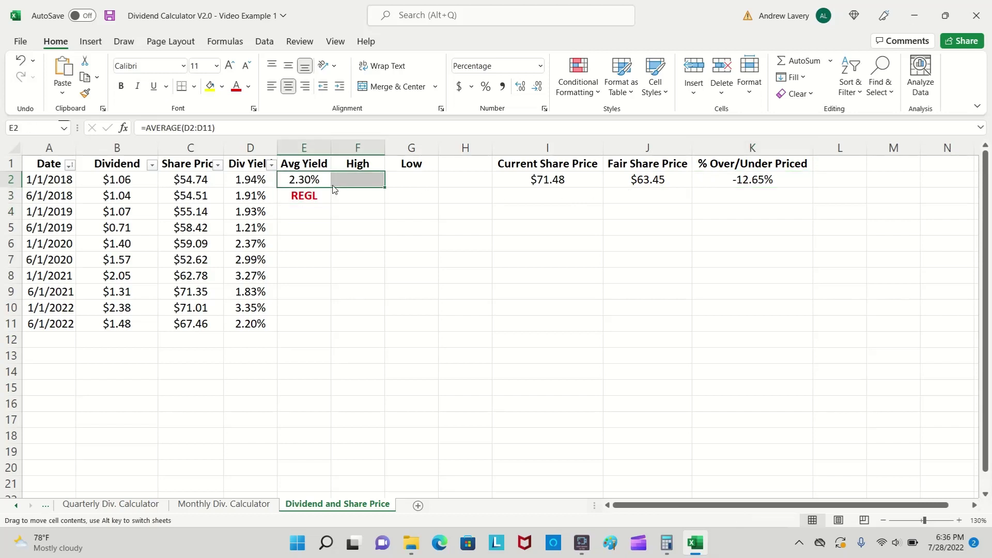
{"action": "left_click", "coordinate": [323, 182]}
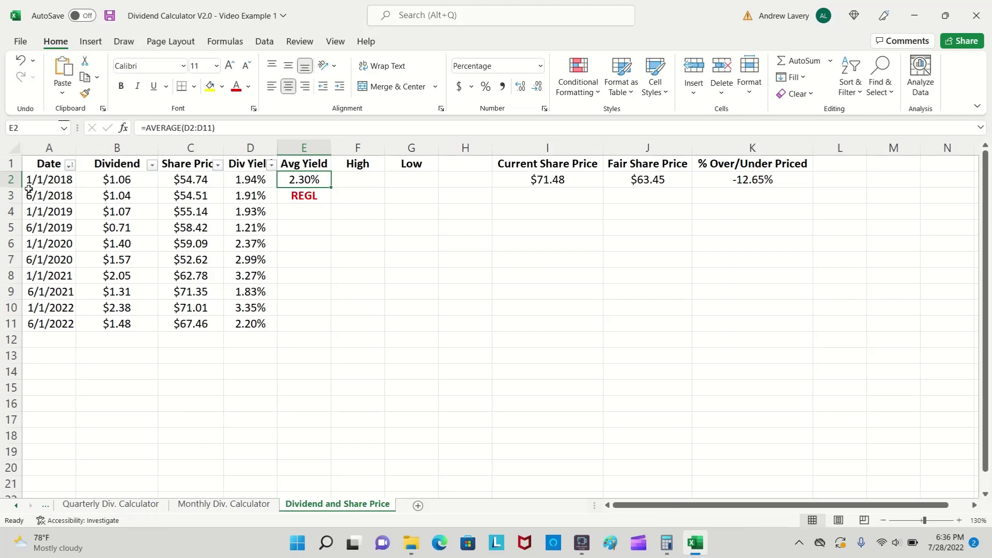
Step: Examine the 1/1/2018 dividend and share price, and inspect the cell references in that row's dividend yield formula
{"action": "left_click", "coordinate": [97, 179]}
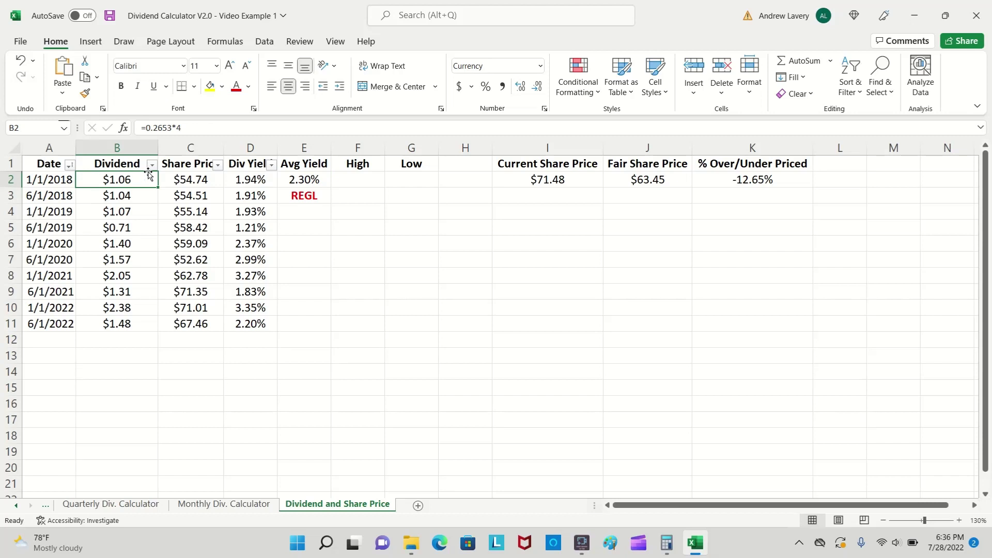
{"action": "left_click", "coordinate": [167, 178]}
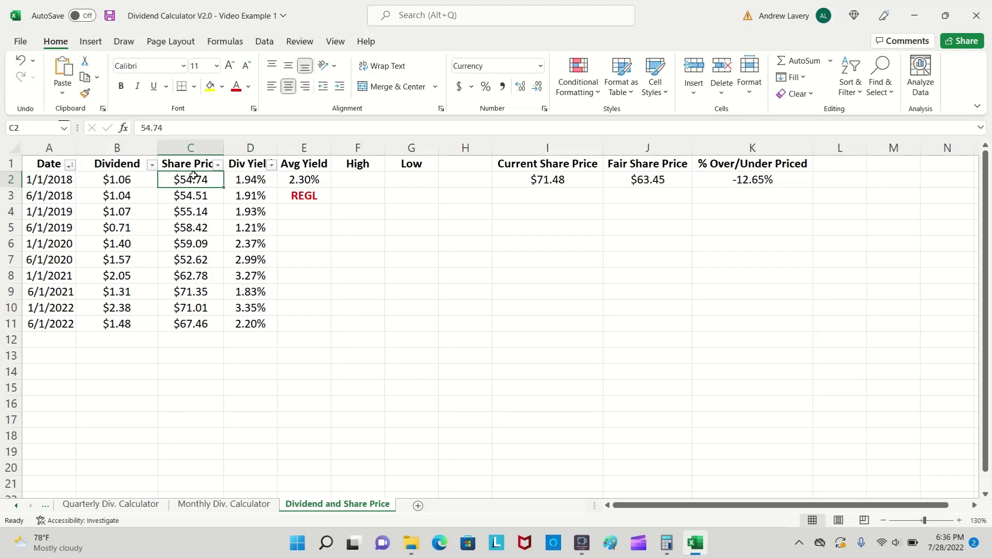
{"action": "left_click", "coordinate": [230, 179]}
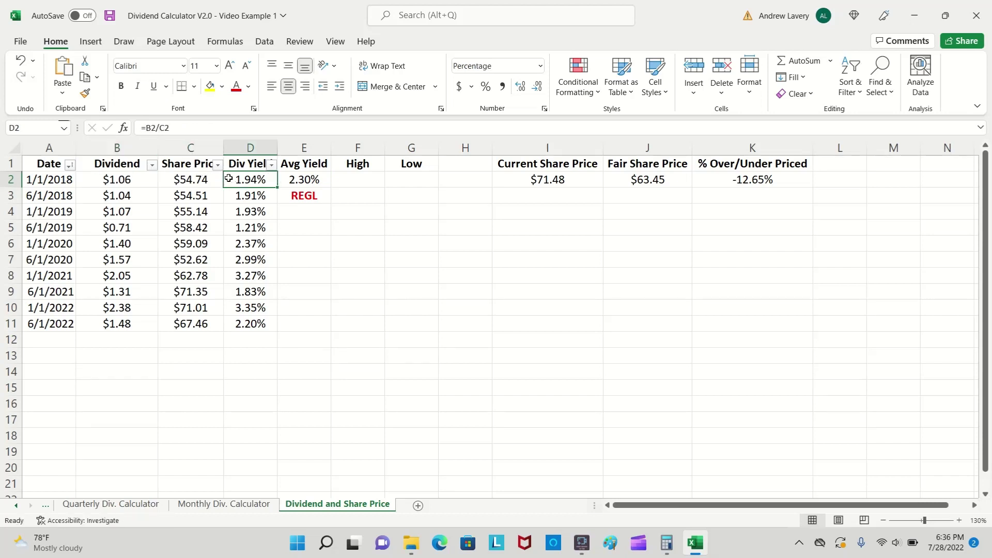
{"action": "left_click", "coordinate": [157, 126]}
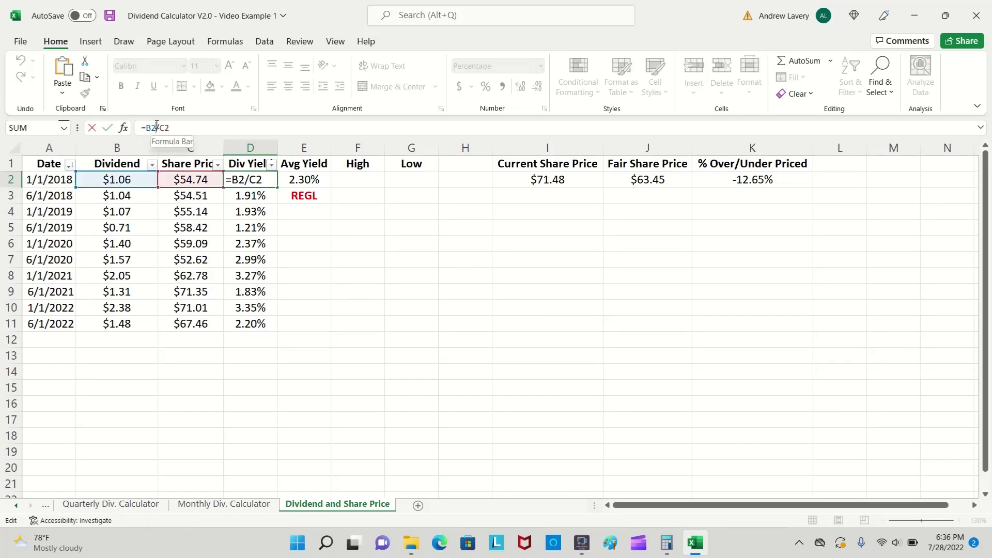
{"action": "key", "text": "Return"}
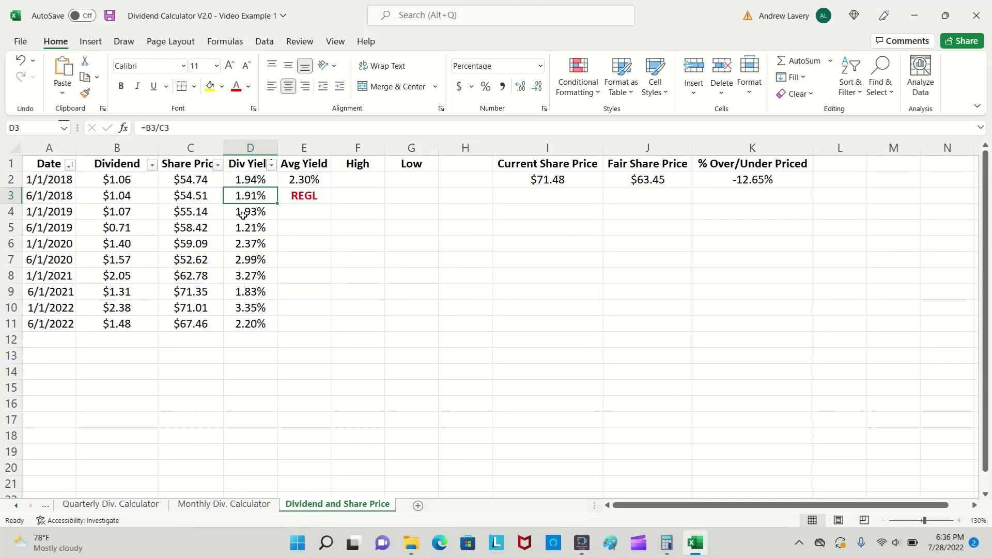
Step: Inspect the formulas behind the average yield and the fair share price without changing them
{"action": "left_click", "coordinate": [308, 176]}
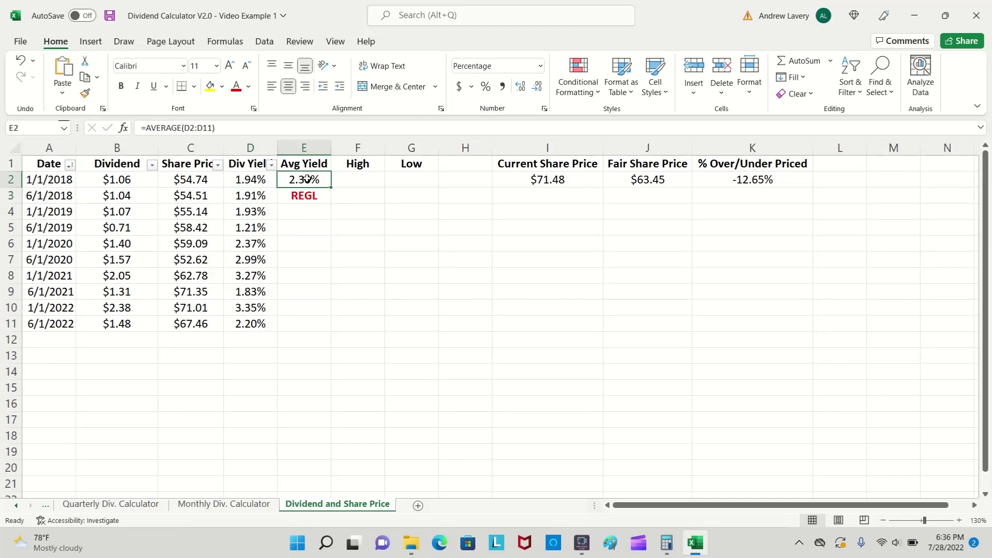
{"action": "left_click", "coordinate": [197, 126]}
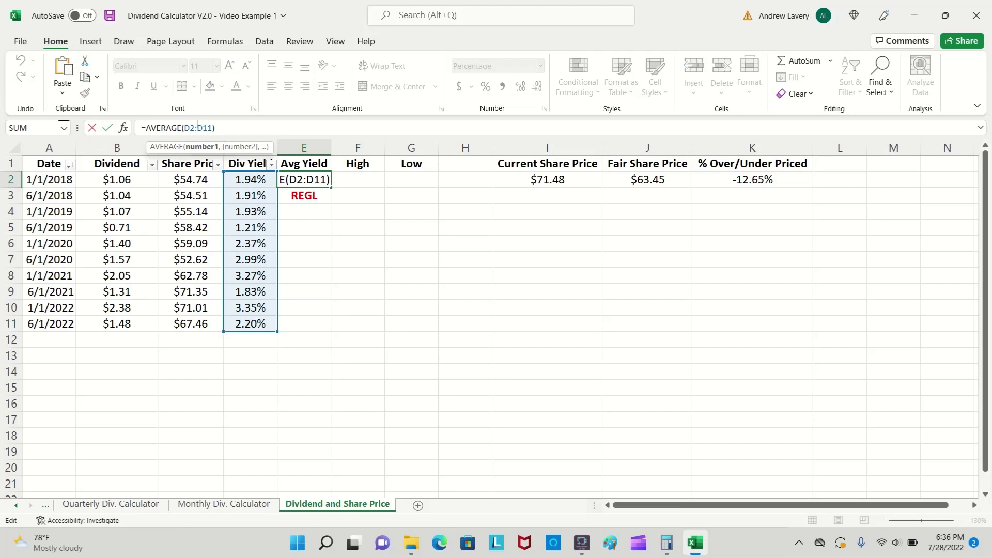
{"action": "key", "text": "Return"}
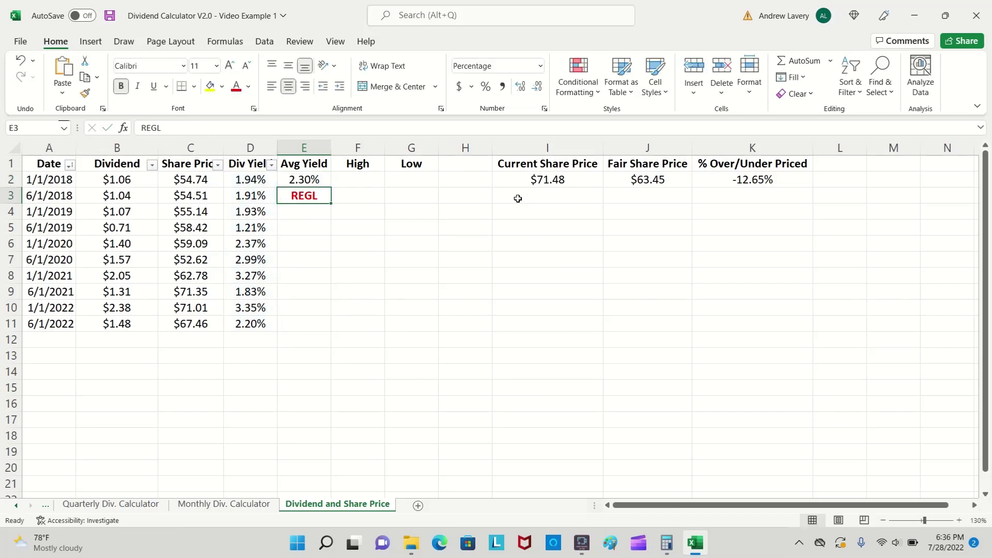
{"action": "left_click", "coordinate": [607, 180]}
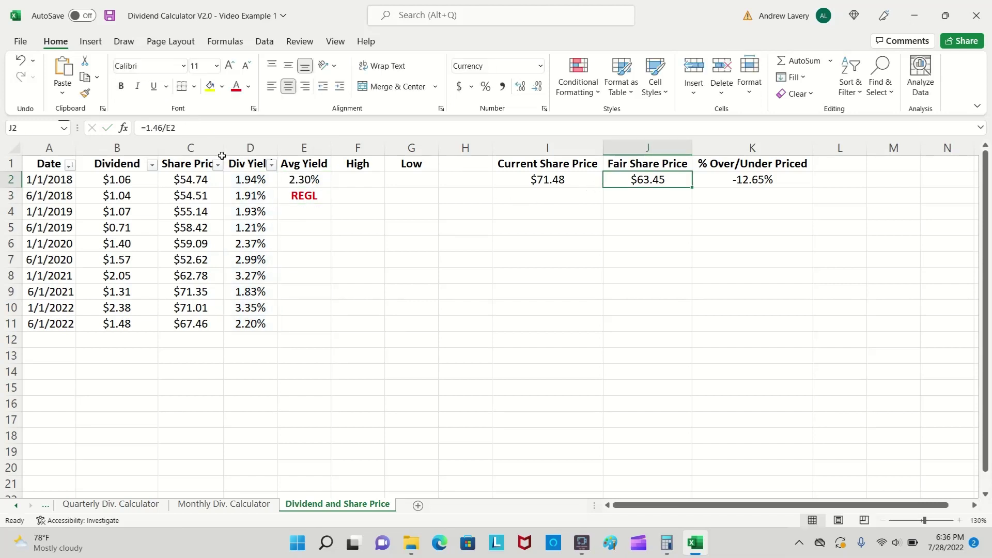
{"action": "left_click", "coordinate": [162, 129]}
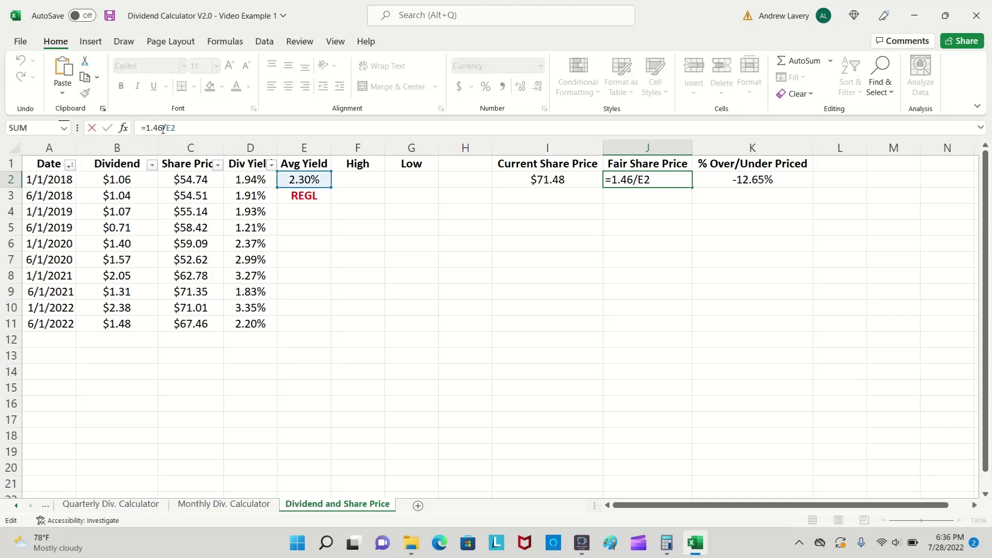
{"action": "key", "text": "Return"}
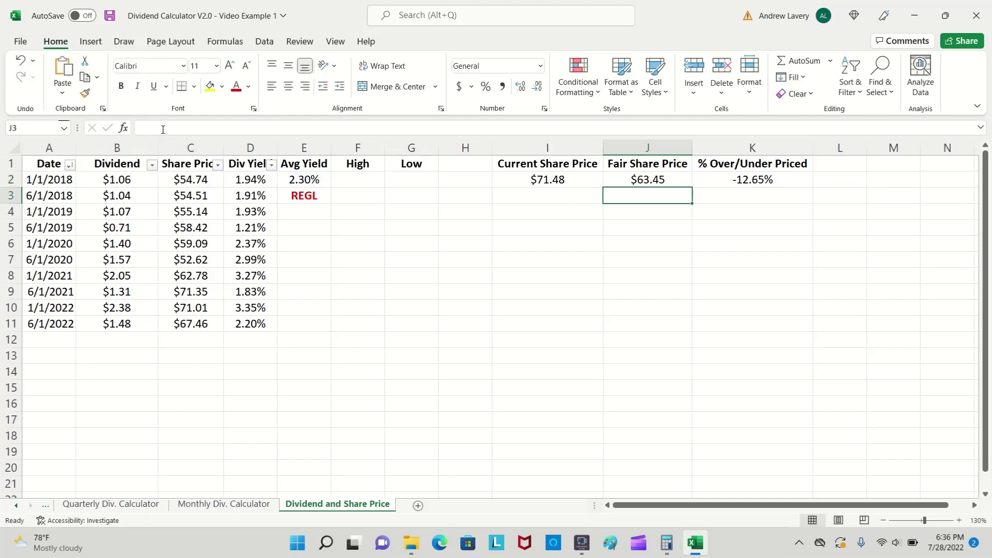